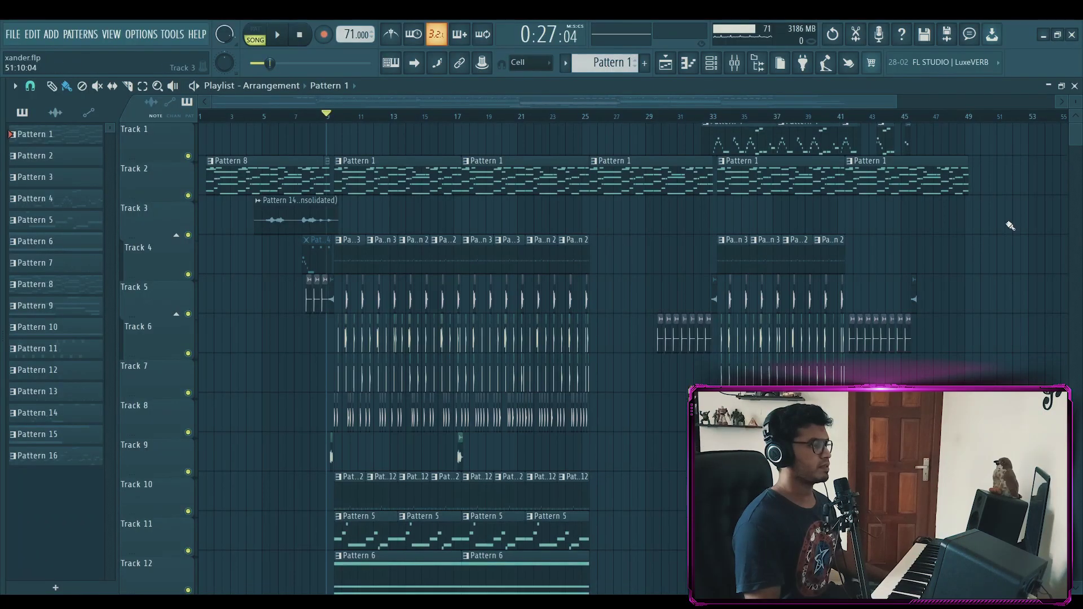
Look over the whole playlist arrangement, from Track 1 down to Track 22
scroll(1010, 225, down, 5)
scroll(1010, 227, down, 3)
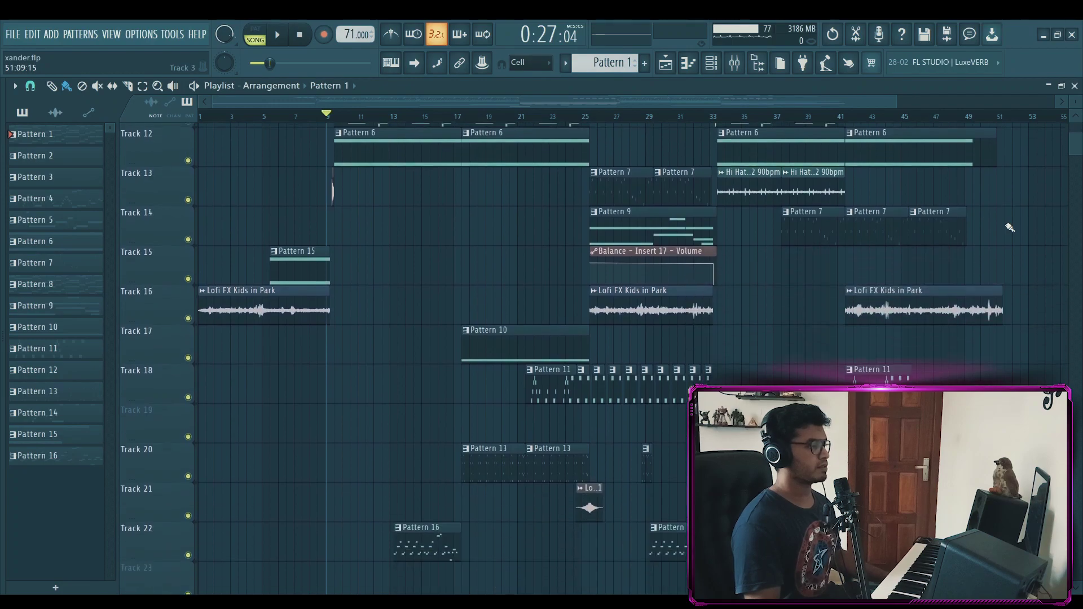
scroll(1010, 227, up, 10)
scroll(1010, 227, down, 1)
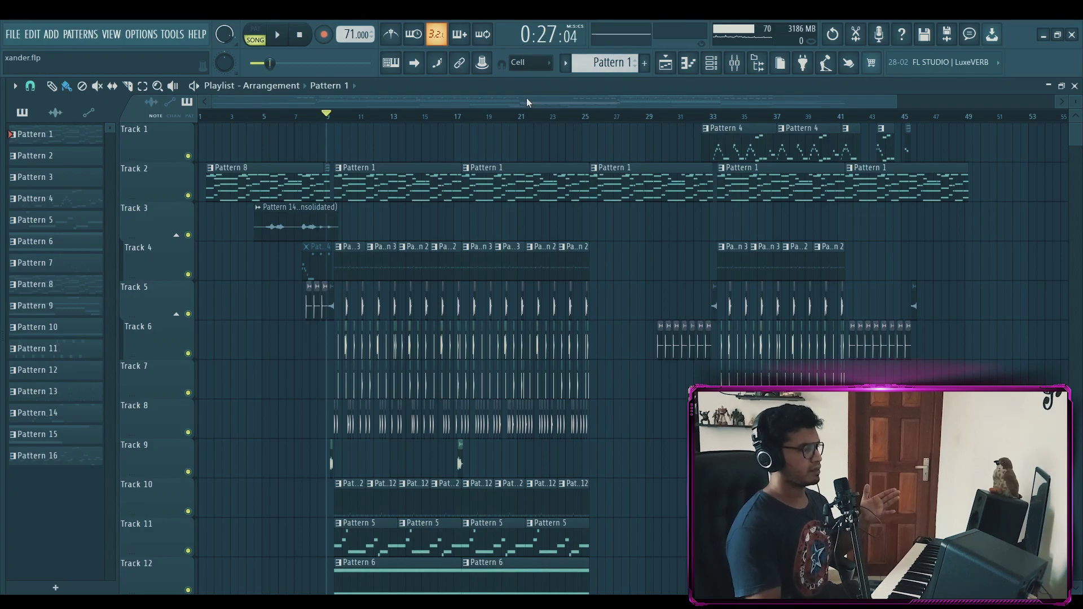
scroll(506, 105, up, 4)
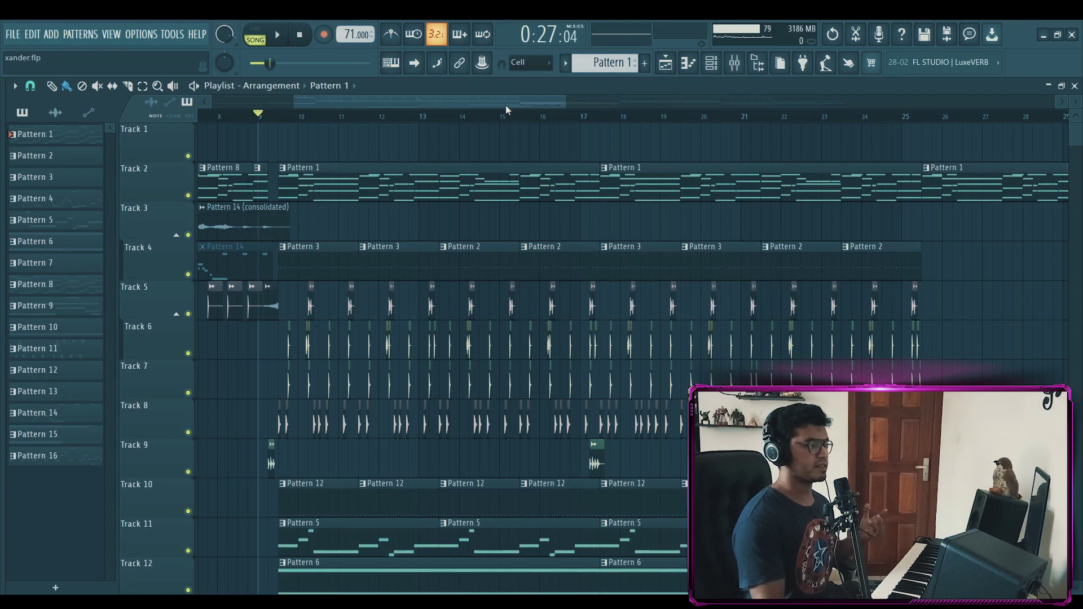
scroll(506, 105, up, 1)
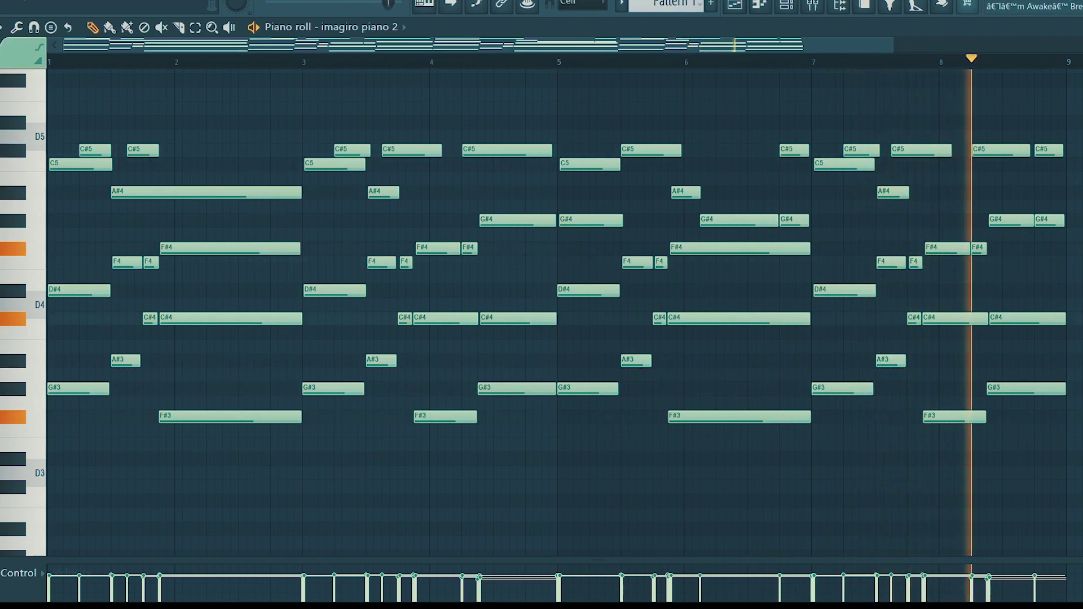
Open the mixer, play Pattern 1 briefly to identify its channel, and select the piano main insert
key(space)
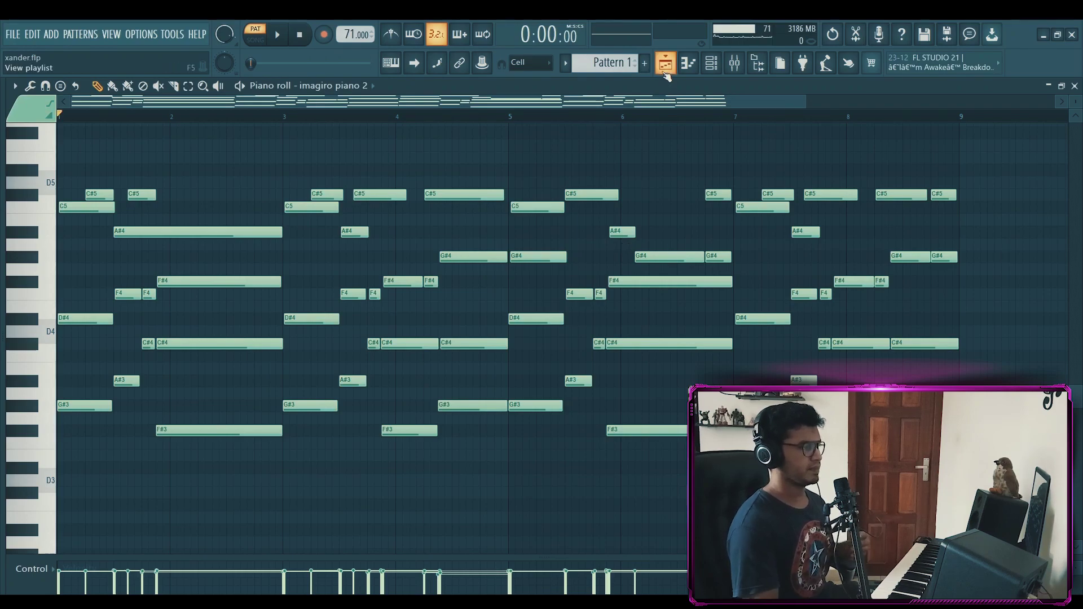
click(735, 63)
key(space)
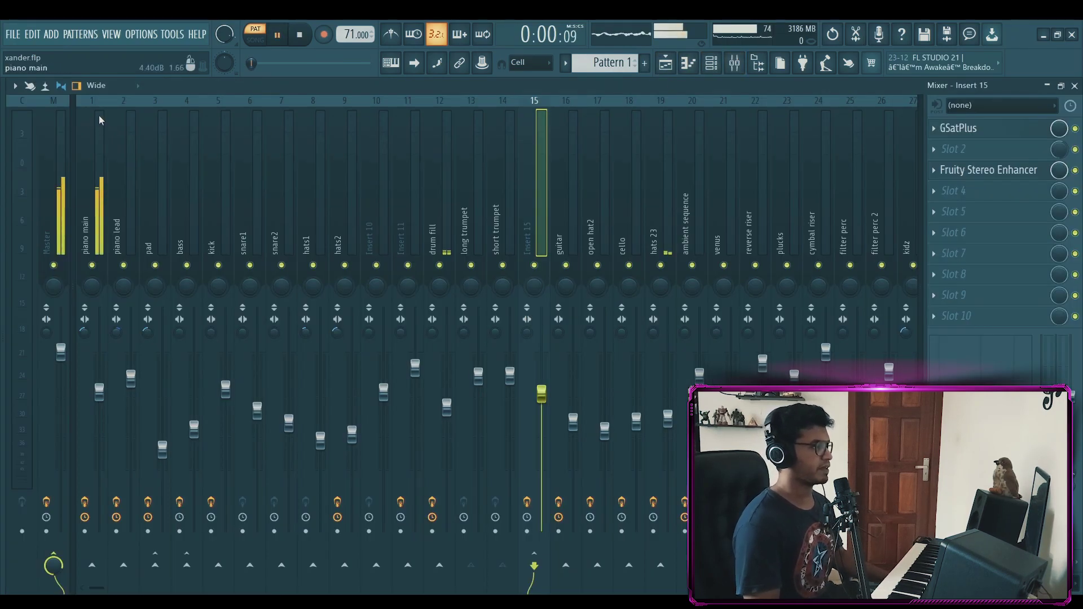
key(space)
click(99, 113)
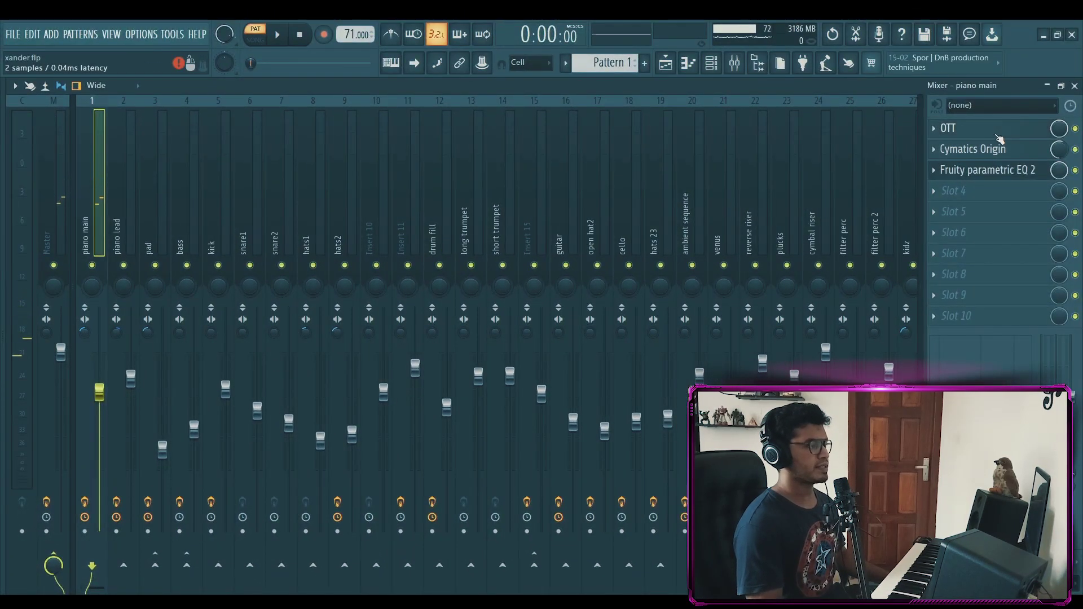
Set the OTT depth on the piano main insert to 20 %, then close the plugin
click(997, 131)
drag(353, 162, 385, 156)
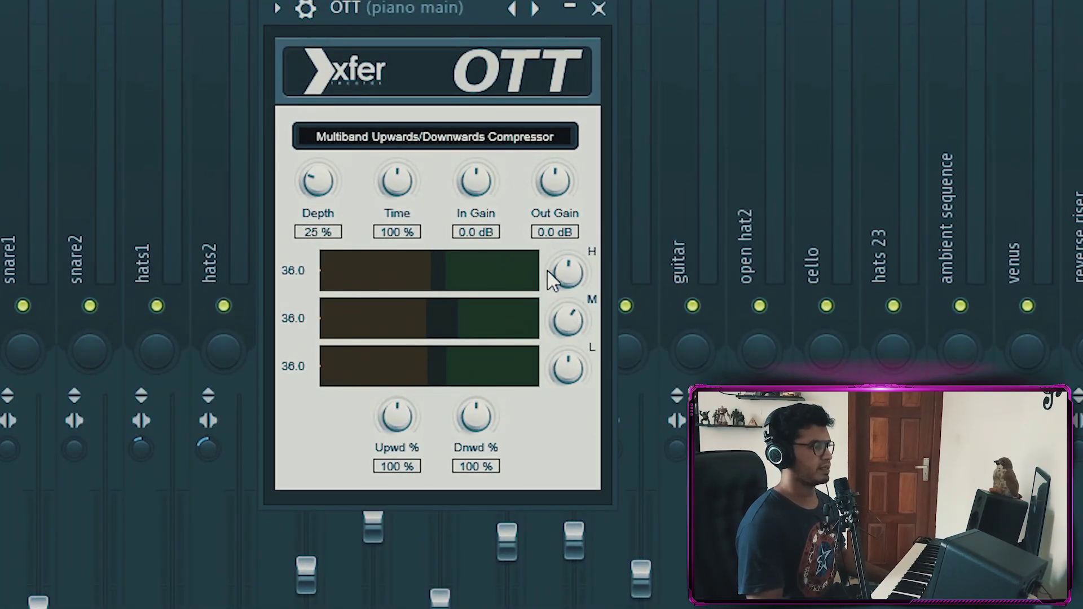
mouse_move(311, 190)
mouse_down()
mouse_move(319, 178)
mouse_move(303, 187)
mouse_up()
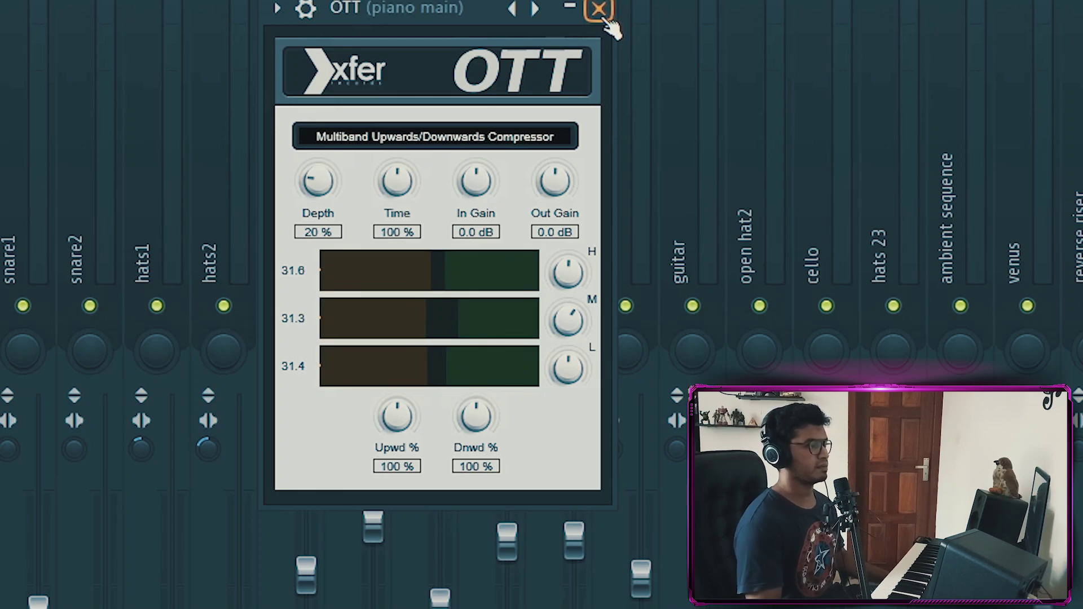
click(604, 17)
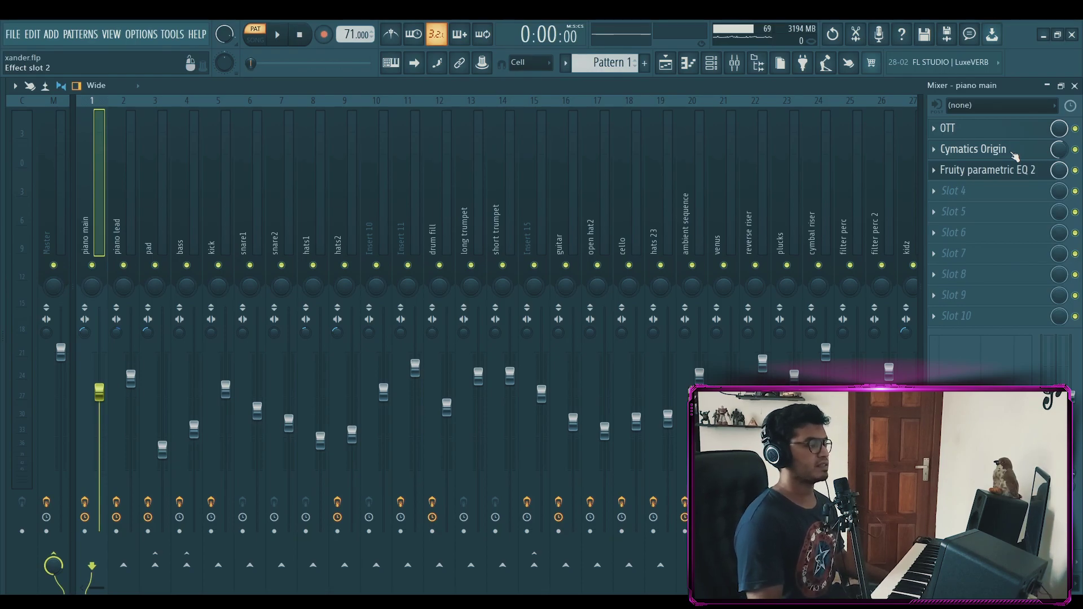
Fine-tune the tape effect amount in Cymatics Origin on the piano main insert, keeping Reel To Reel 1 selected
click(1012, 151)
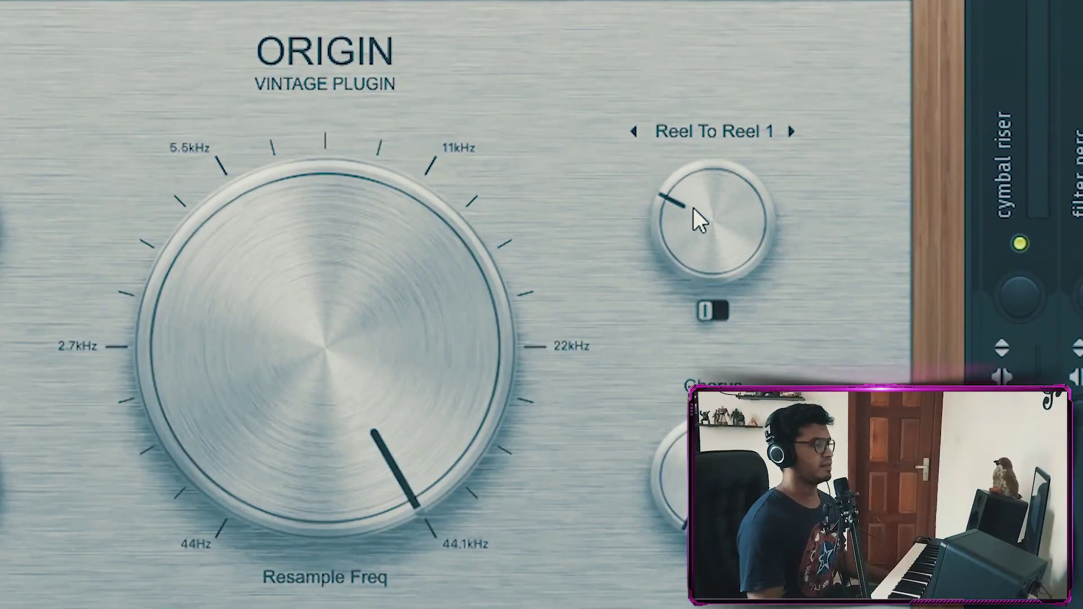
drag(702, 232, 730, 224)
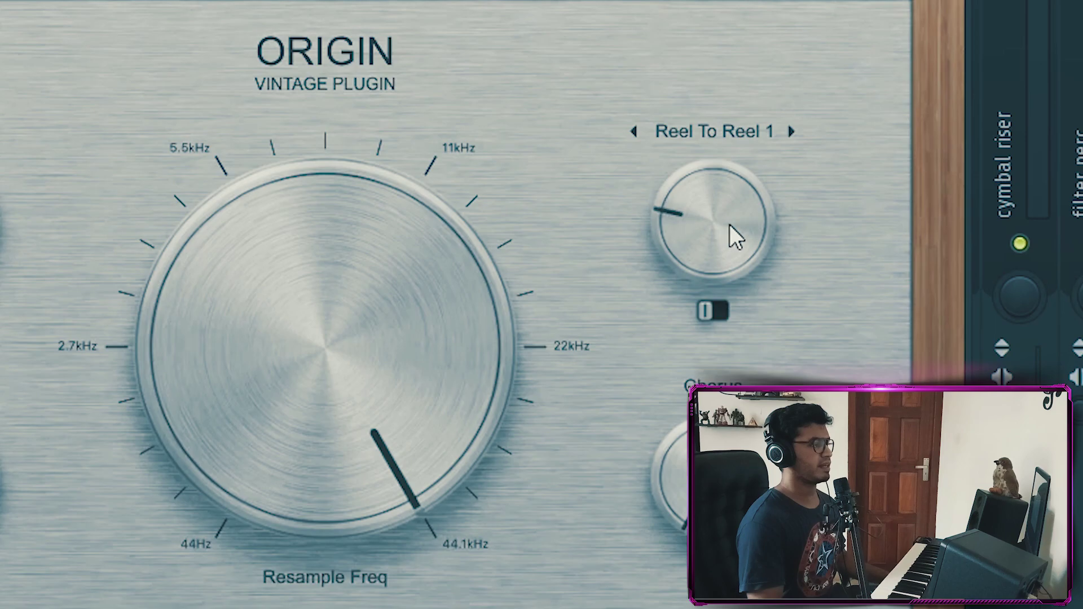
click(747, 131)
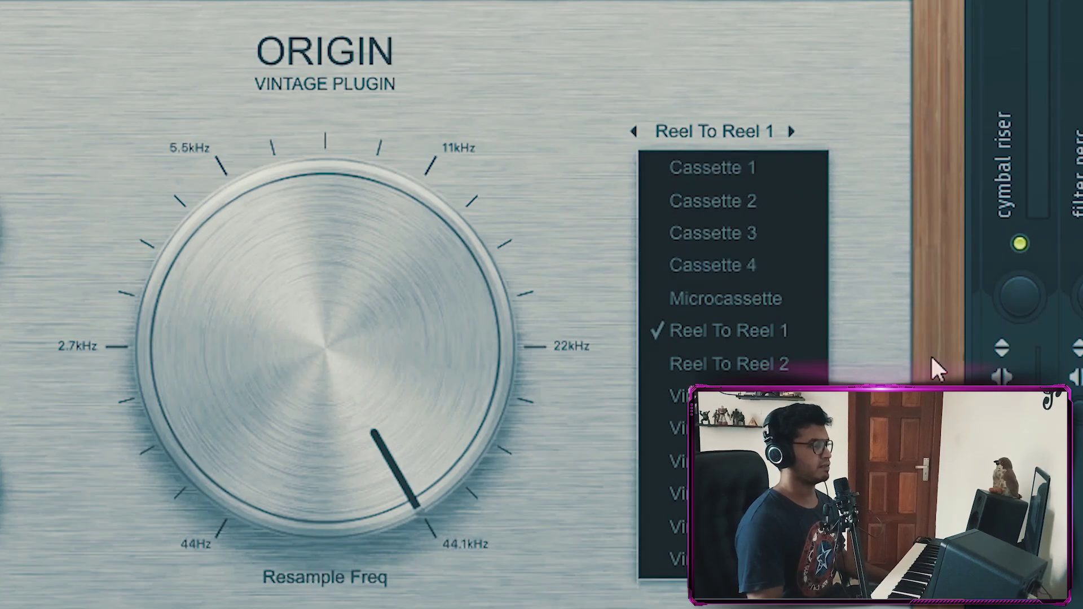
click(935, 258)
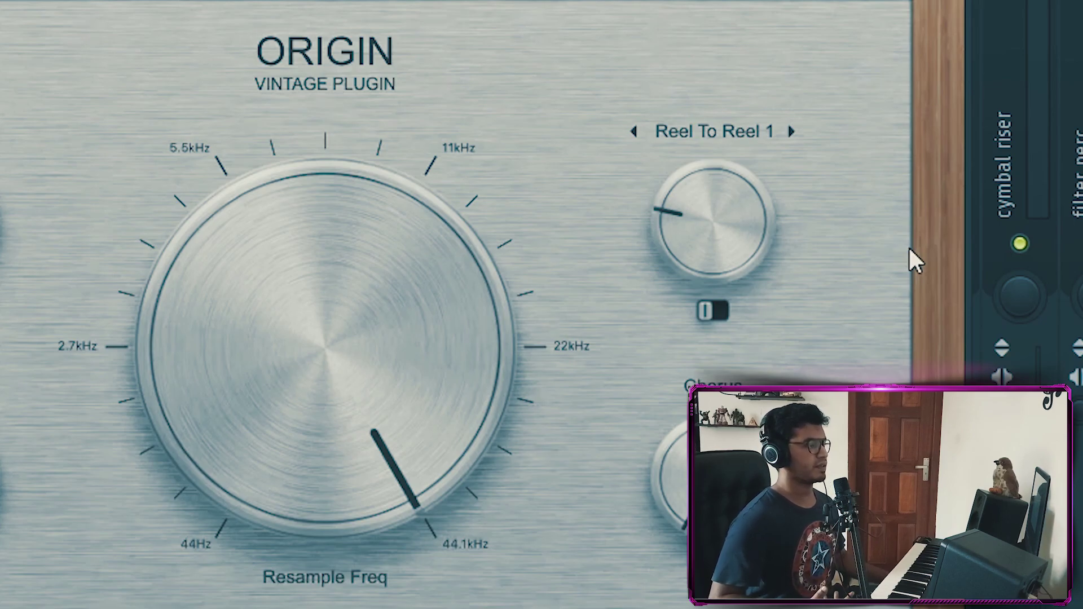
drag(701, 229, 701, 206)
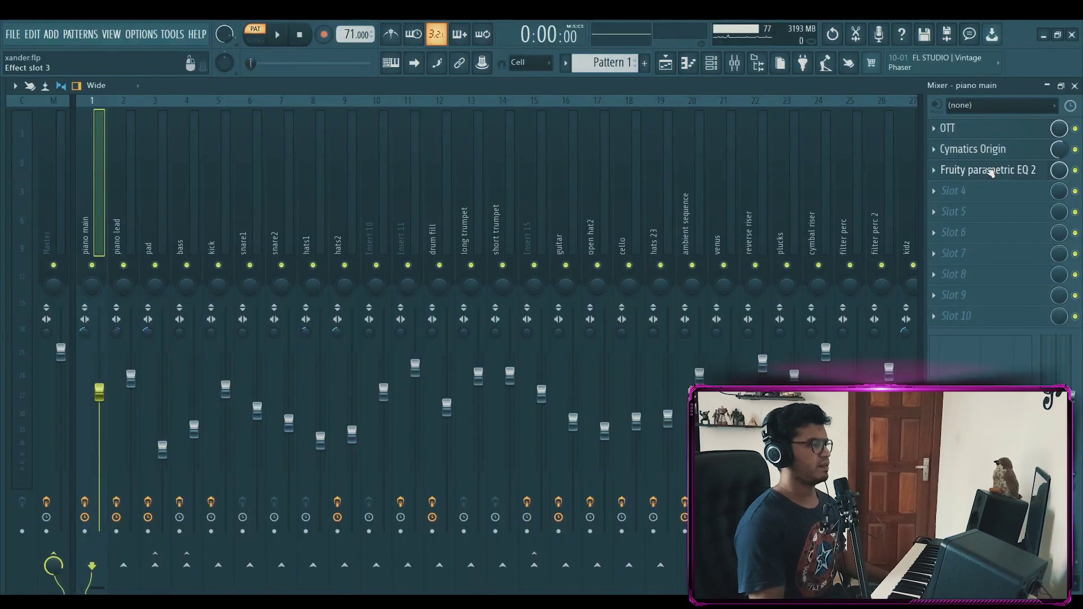
Raise band 6 slightly in Fruity parametric EQ 2 on the piano main insert and close the equalizer
drag(286, 247, 495, 159)
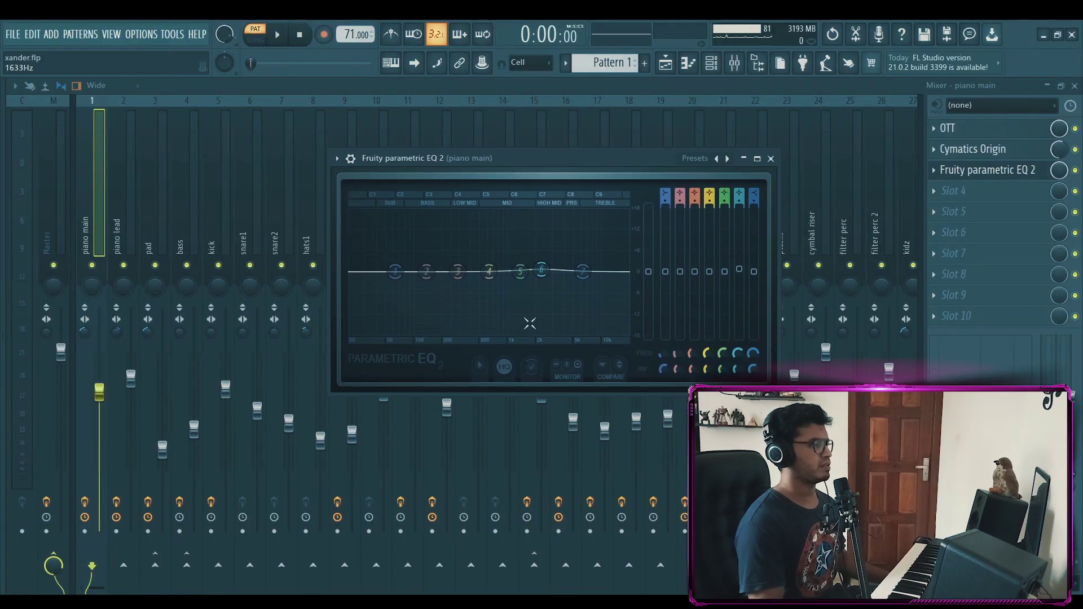
drag(542, 270, 540, 263)
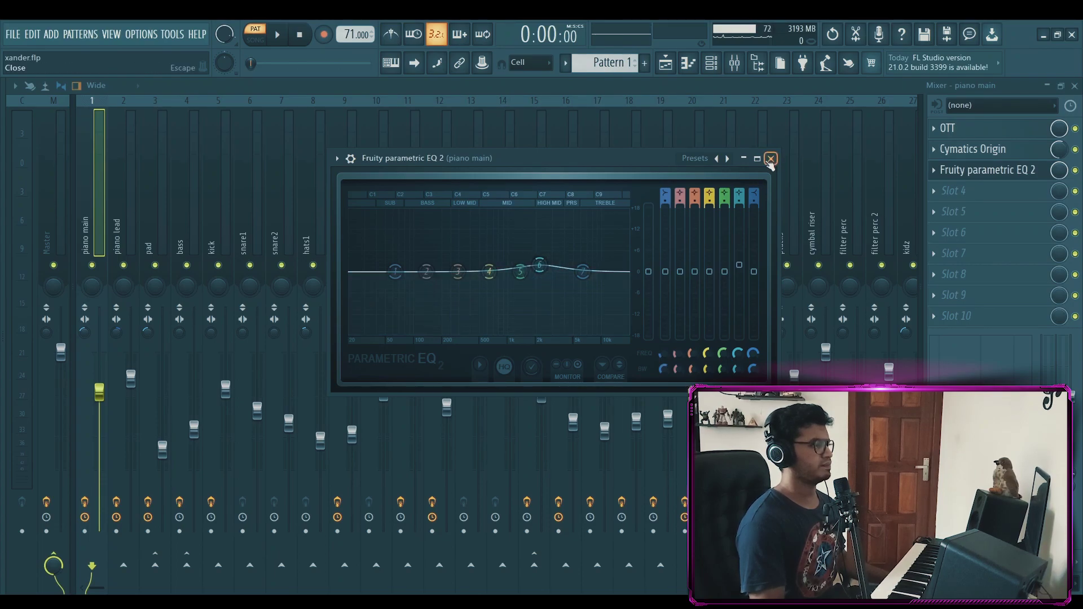
click(770, 158)
Listen to Pattern 1 through the piano main effects and go back to the playlist
key(space)
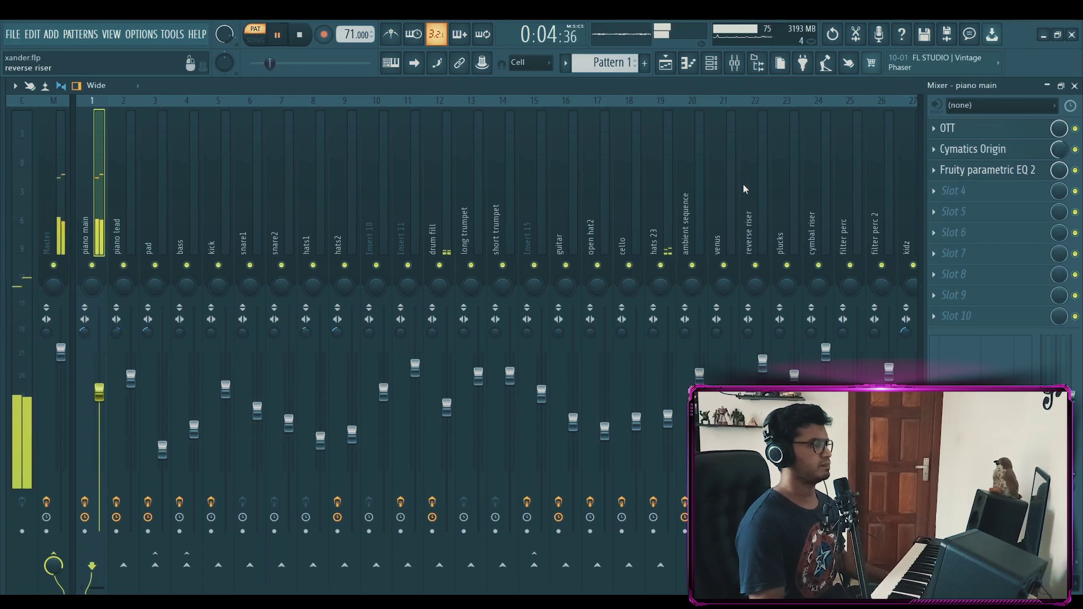
key(F5)
key(space)
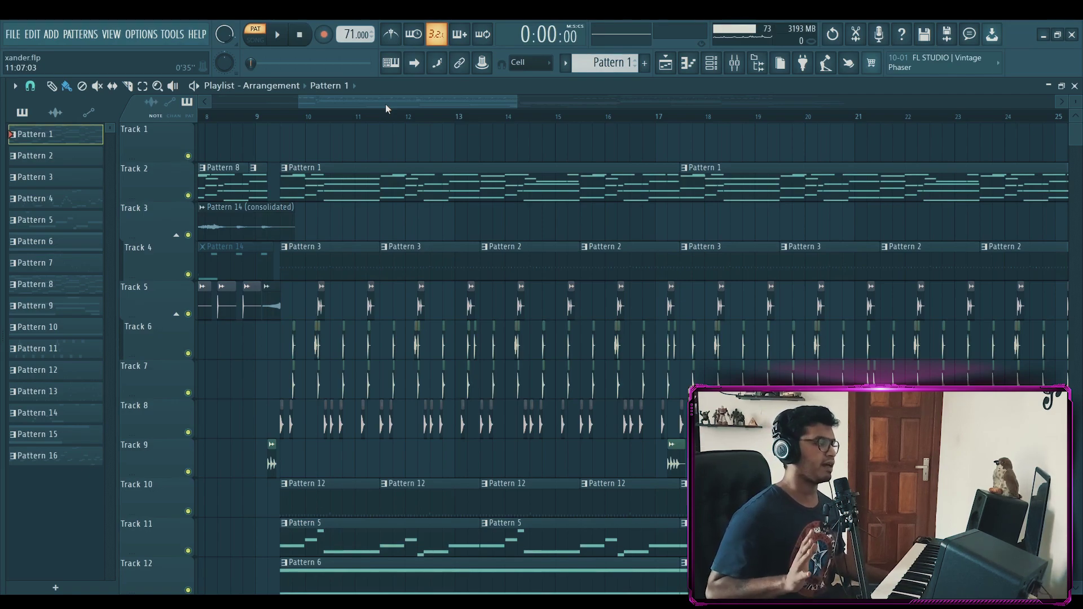
Isolate the drum tracks in the playlist, leaving only Track 4 to Track 10 unmuted
scroll(225, 226, down, 2)
right_click(188, 196)
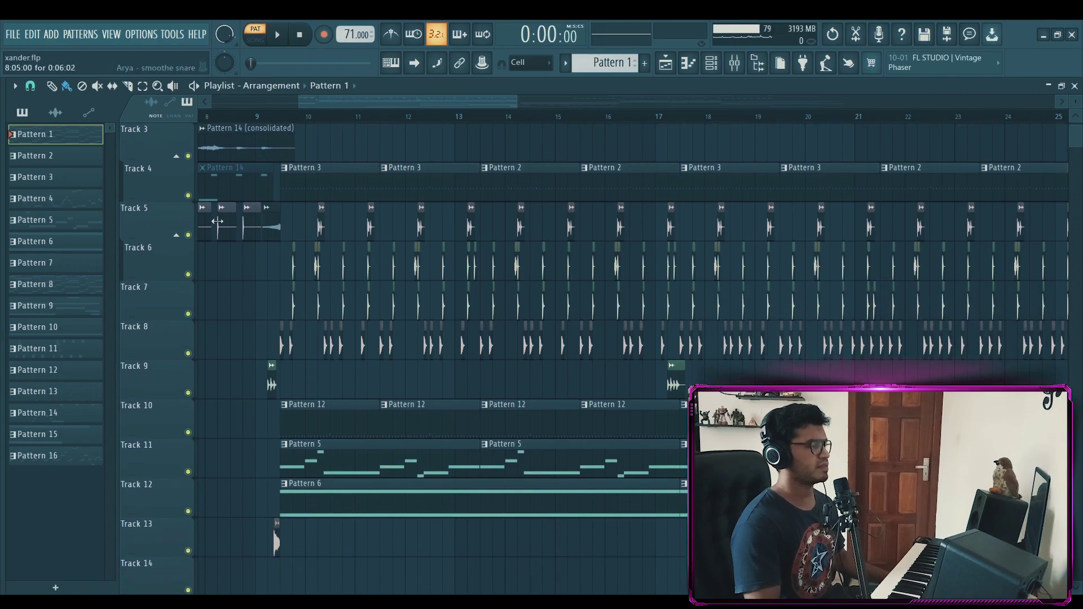
click(189, 235)
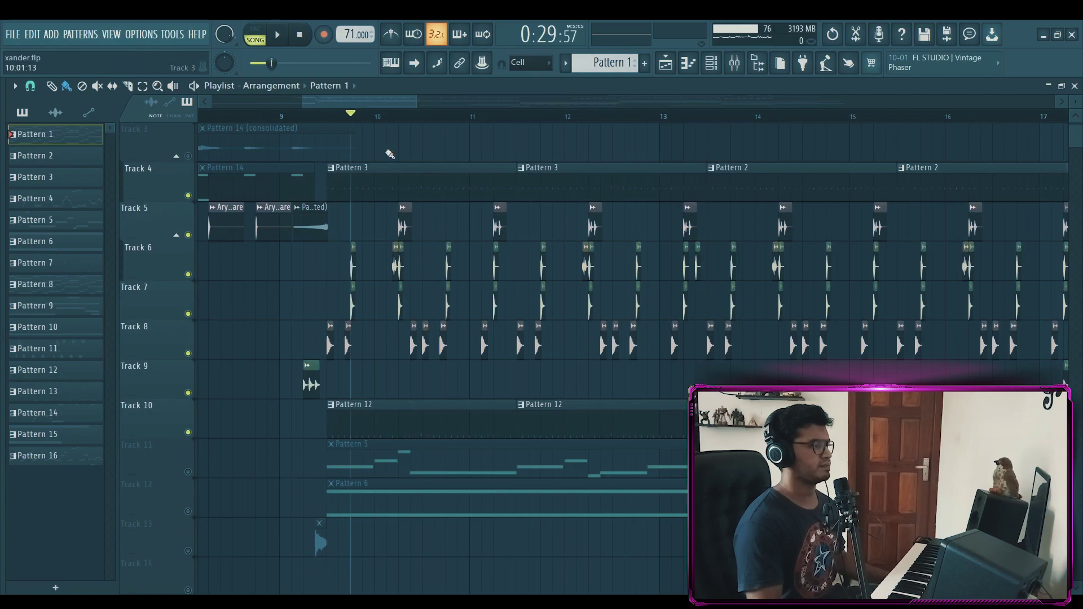
scroll(388, 116, down, 2)
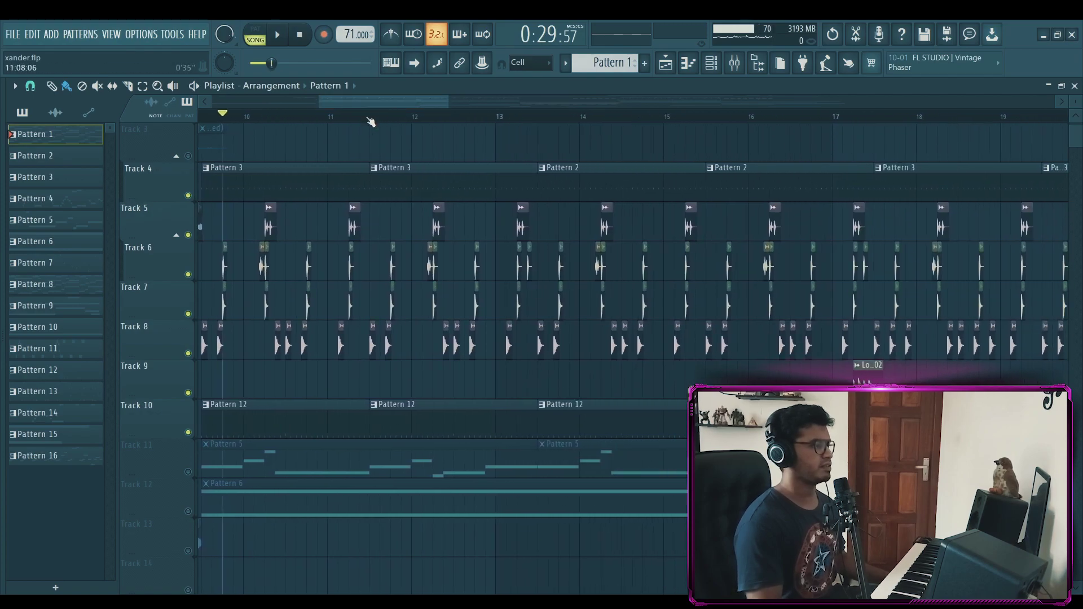
scroll(371, 122, up, 2)
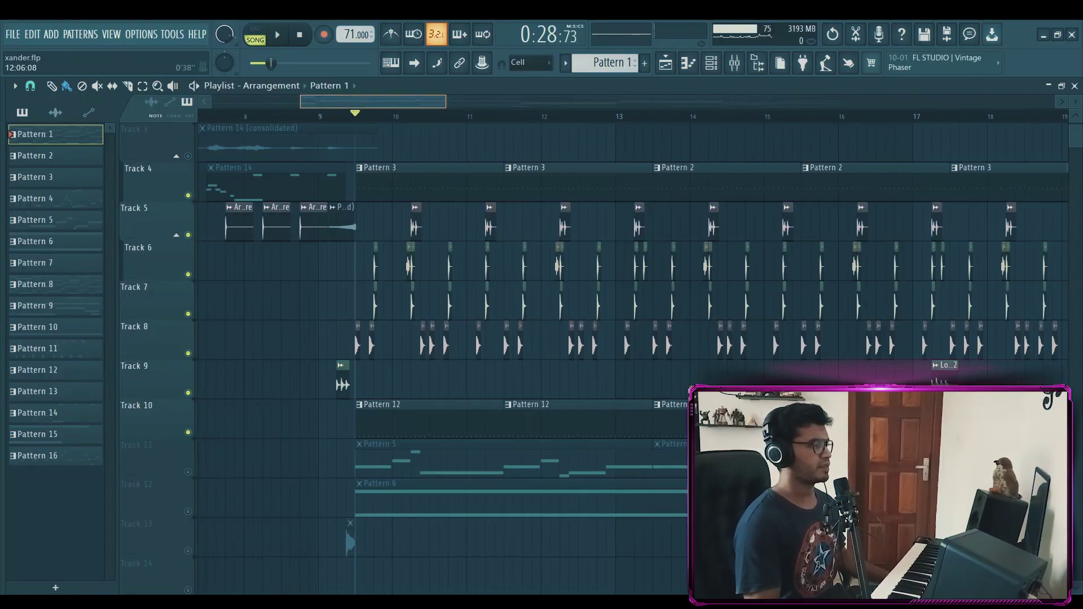
Open the Pattern 3 hi-hat notes in the piano roll, play them and return to the playlist
scroll(344, 528, up, 4)
double_click(331, 192)
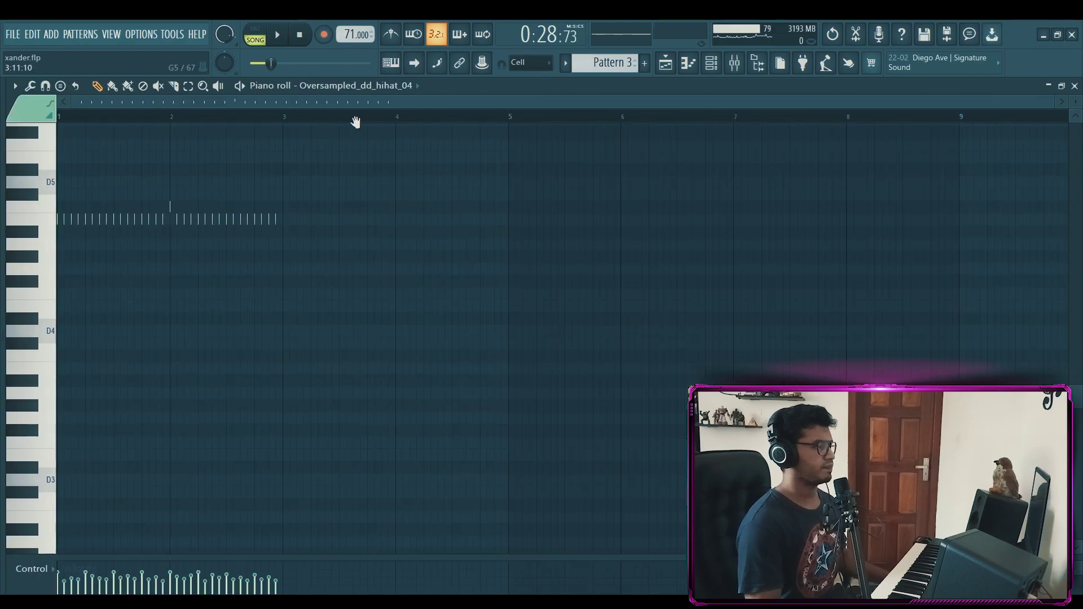
scroll(304, 117, up, 5)
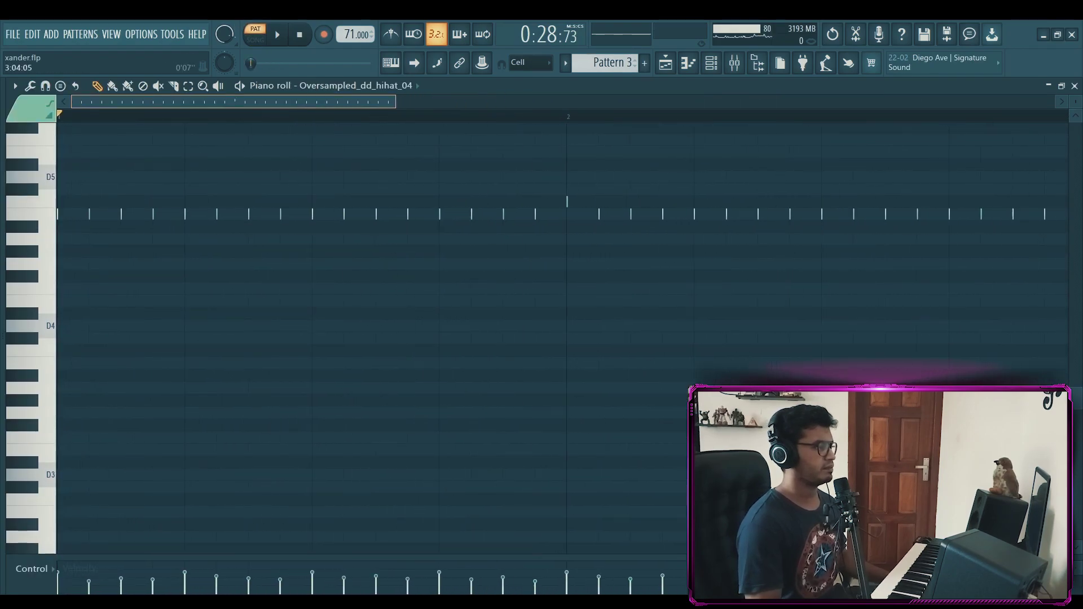
key(space)
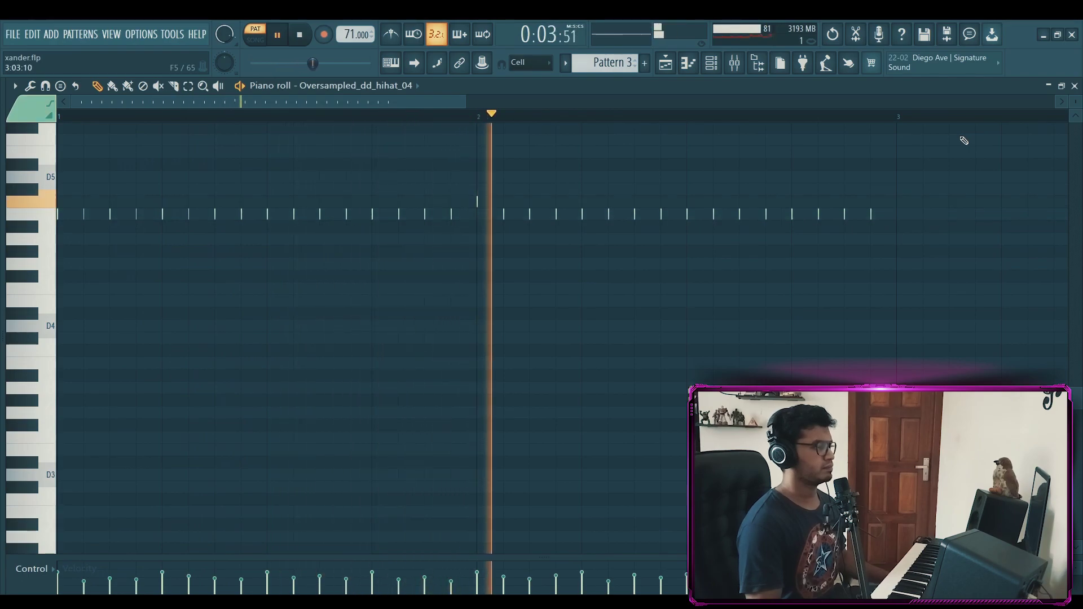
key(space)
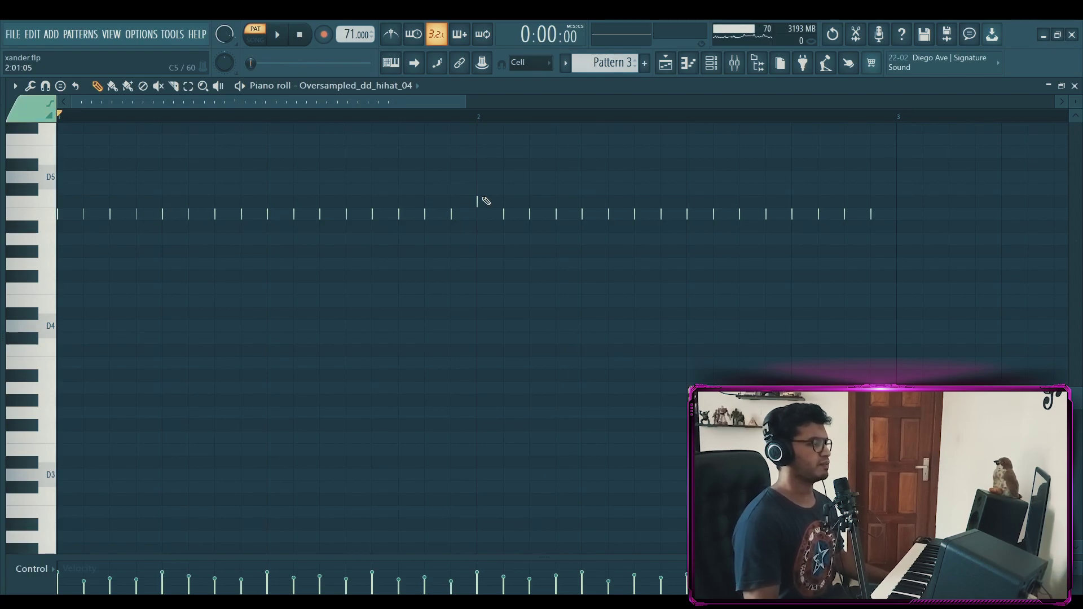
click(679, 65)
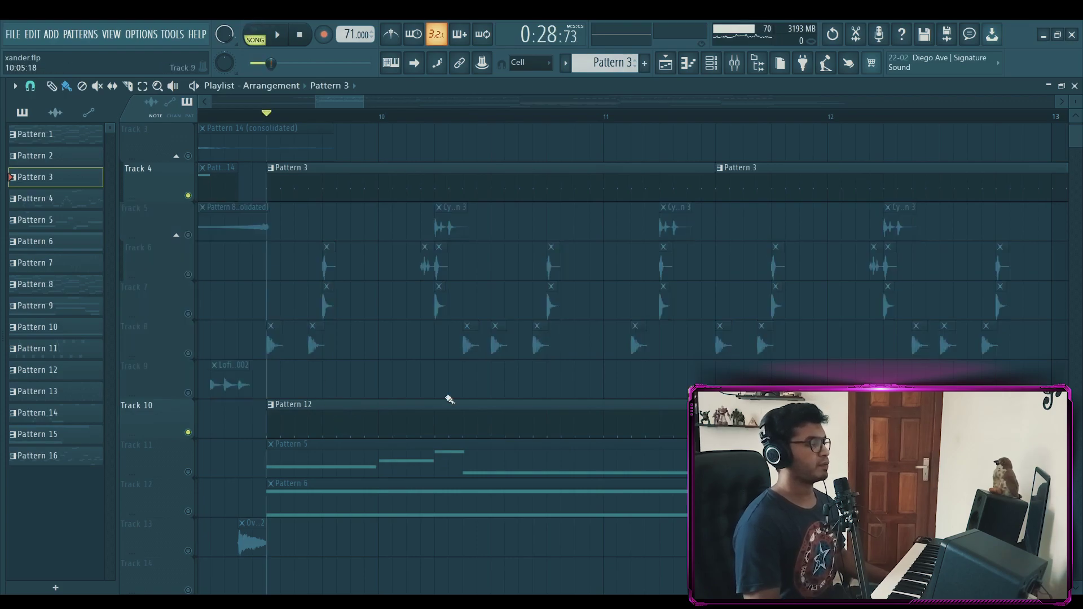
Open the Pattern 12 closed hi-hat notes in the piano roll and play them
double_click(436, 410)
scroll(331, 101, down, 2)
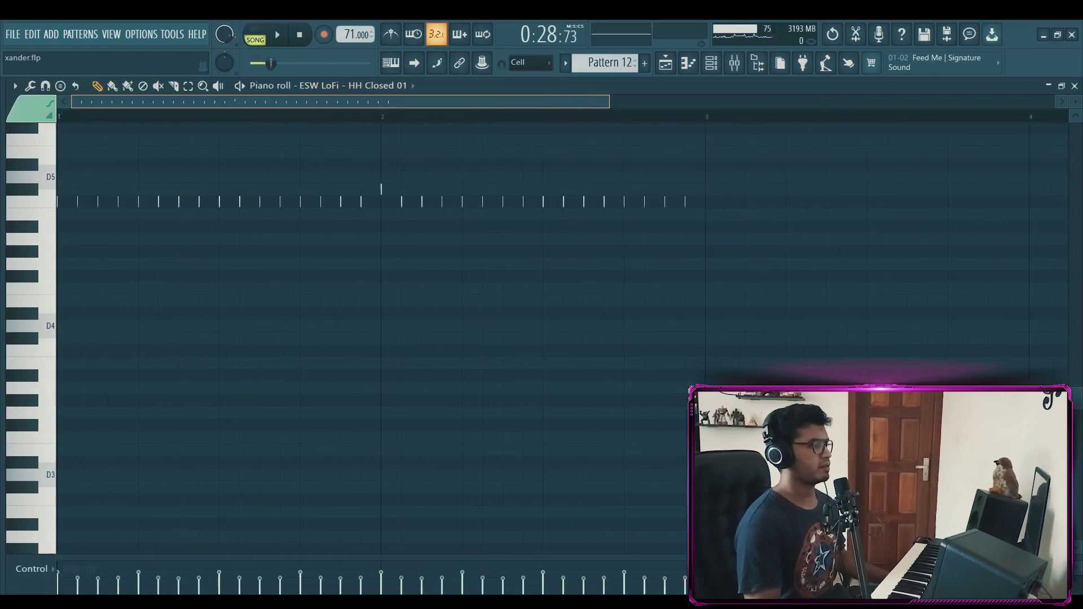
key(l)
key(space)
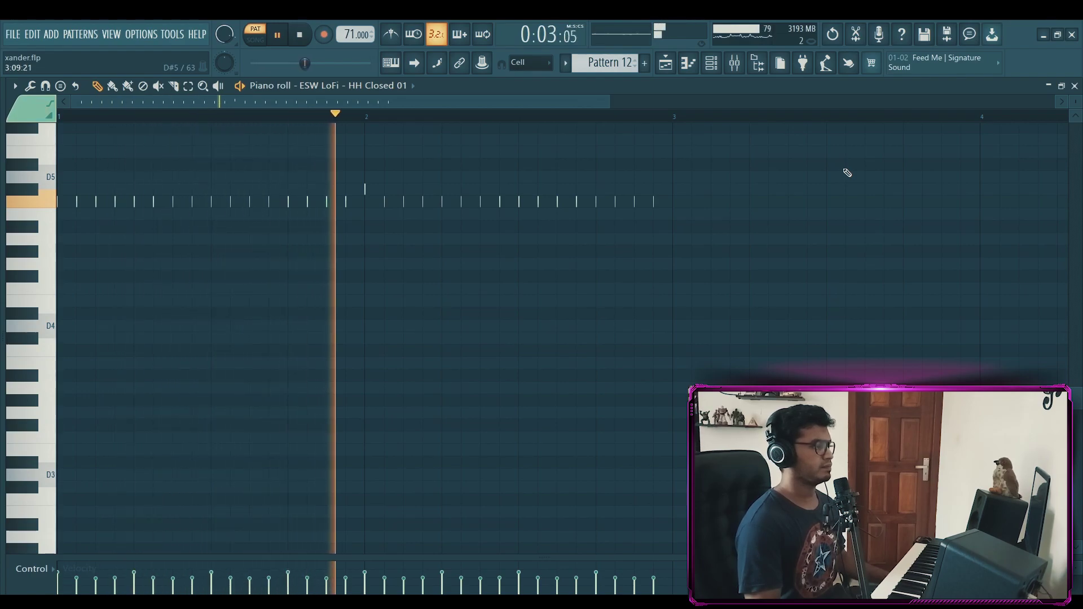
key(space)
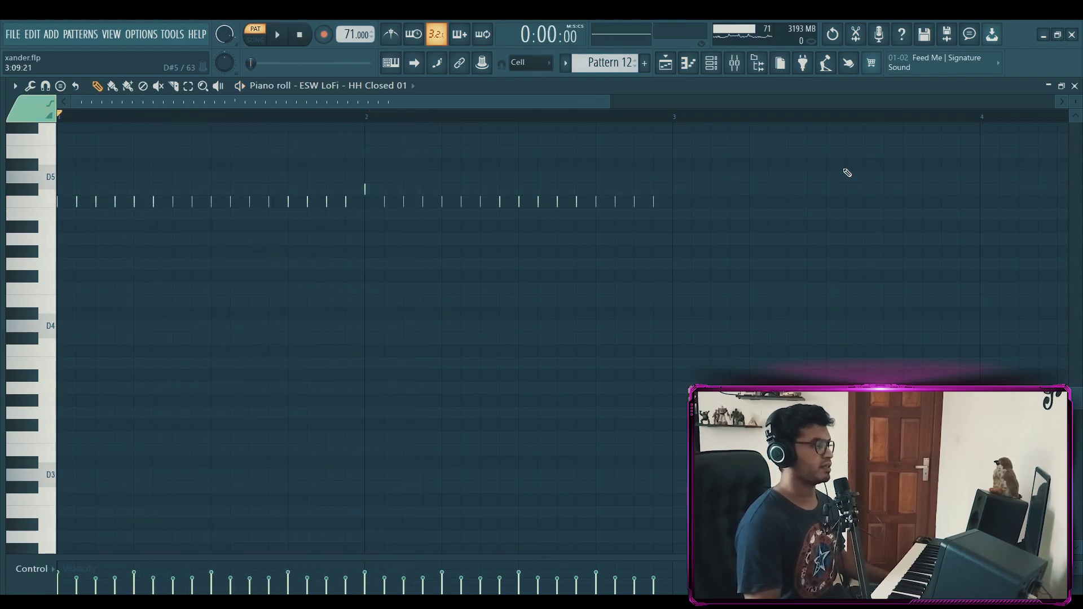
Return to the playlist with the channel rack open and inspect the Oversampled_dd_hihat_04 sampler settings, moving its window aside
click(712, 63)
click(712, 63)
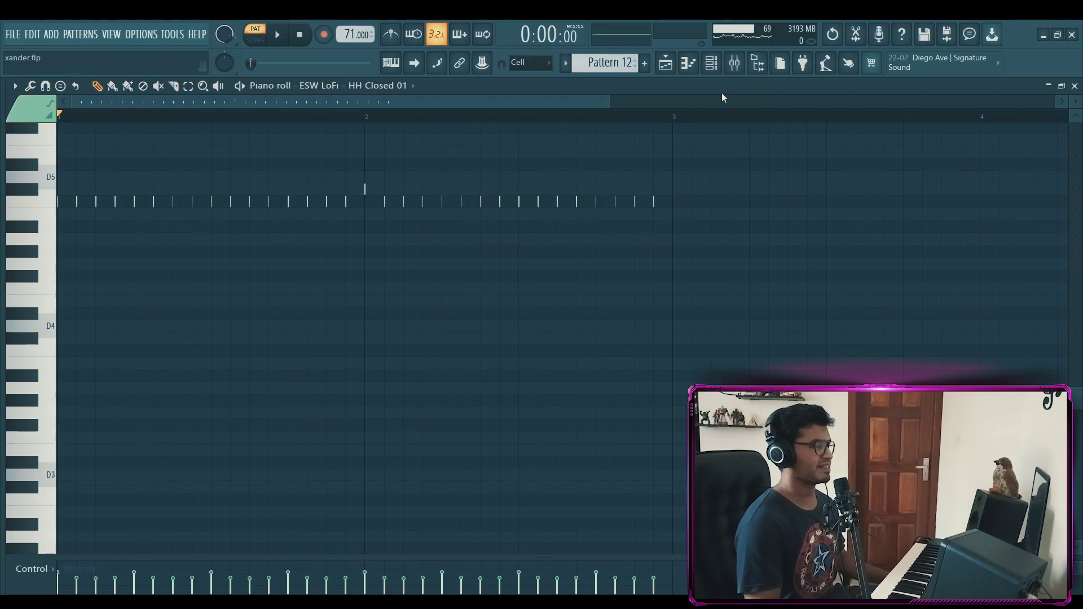
click(666, 63)
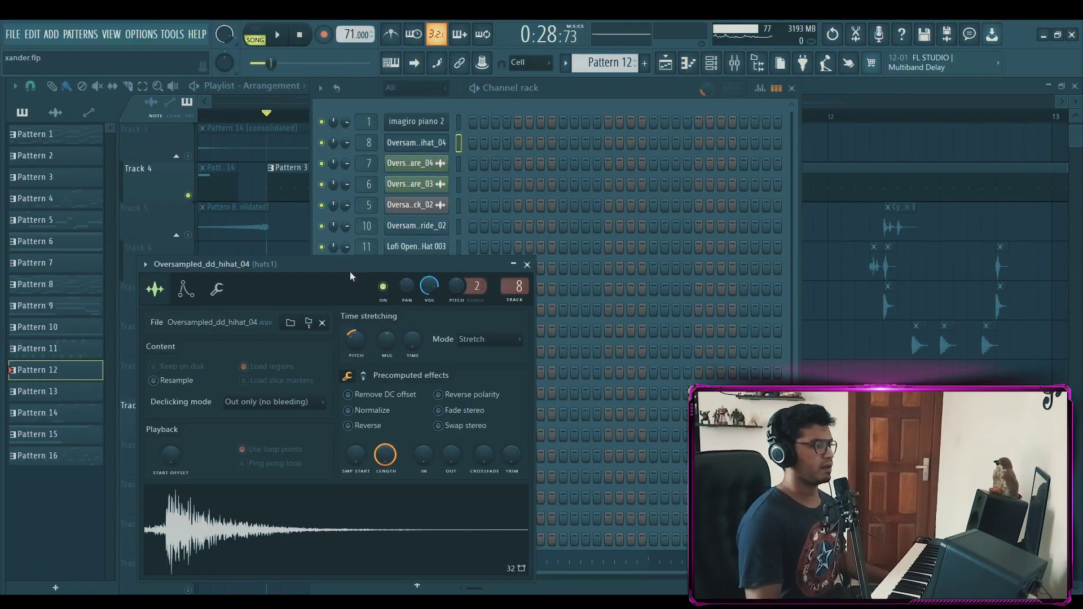
drag(350, 265, 626, 173)
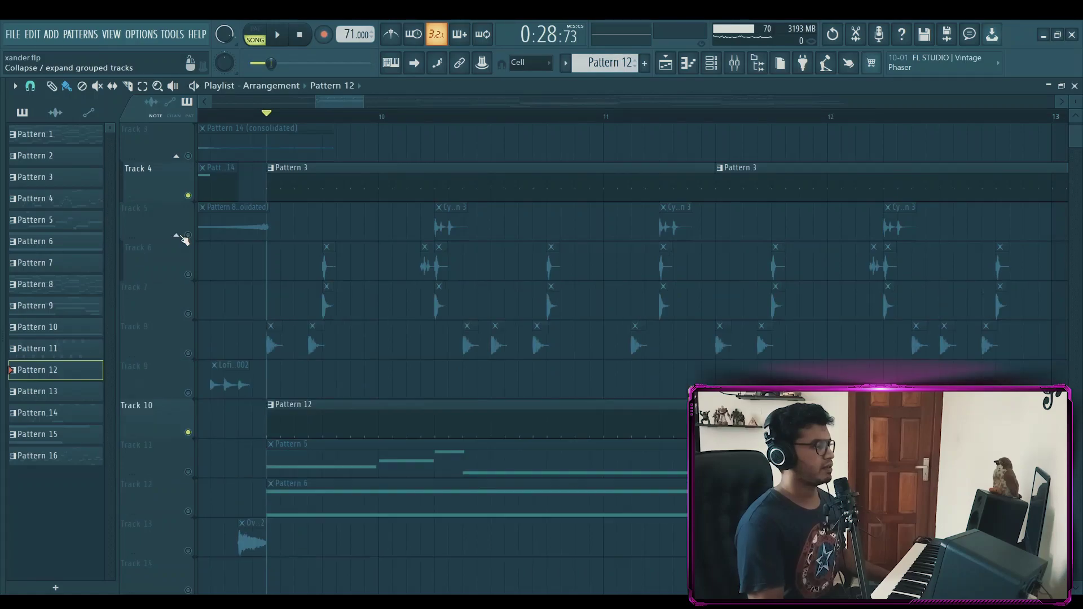
Isolate Tracks 5, 6 and 7 in the playlist, muting the hi-hat tracks
right_click(189, 235)
click(189, 314)
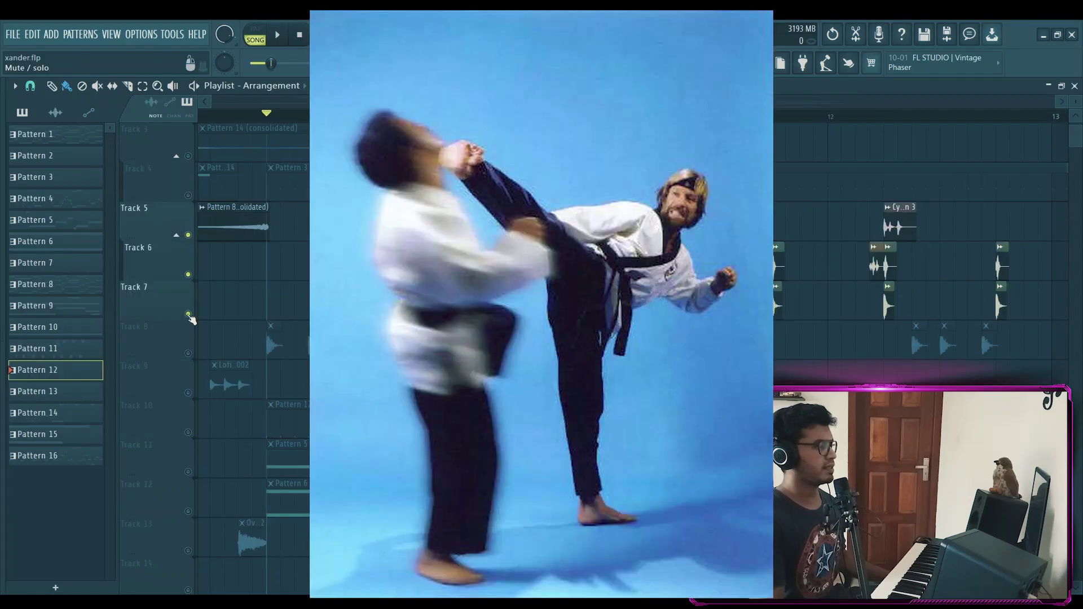
Bring the Track 8 kick back in with the snare and percussion tracks and play the layered drums
click(188, 354)
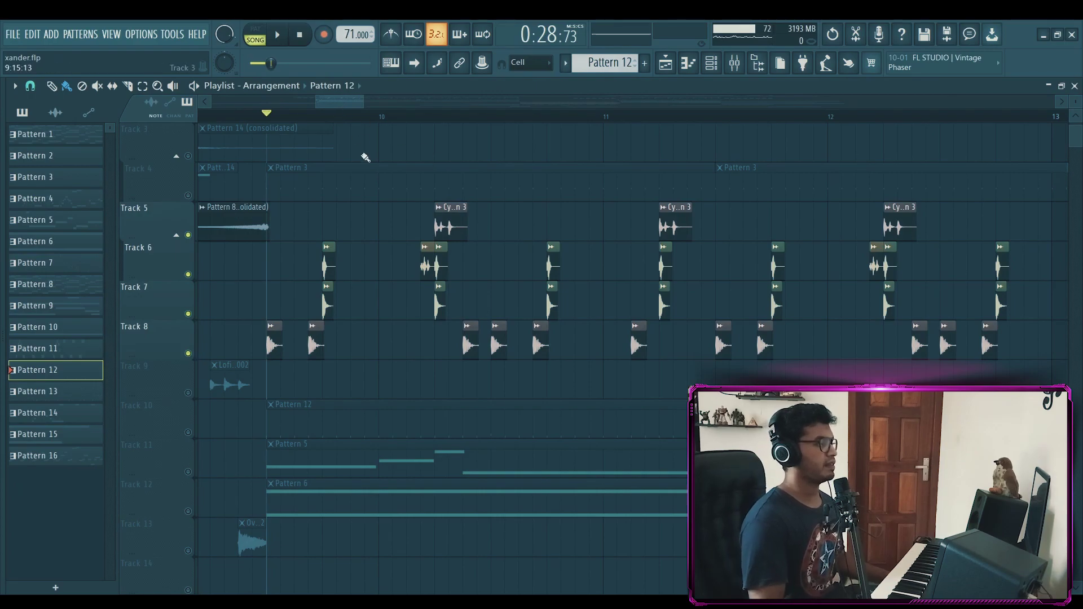
key(space)
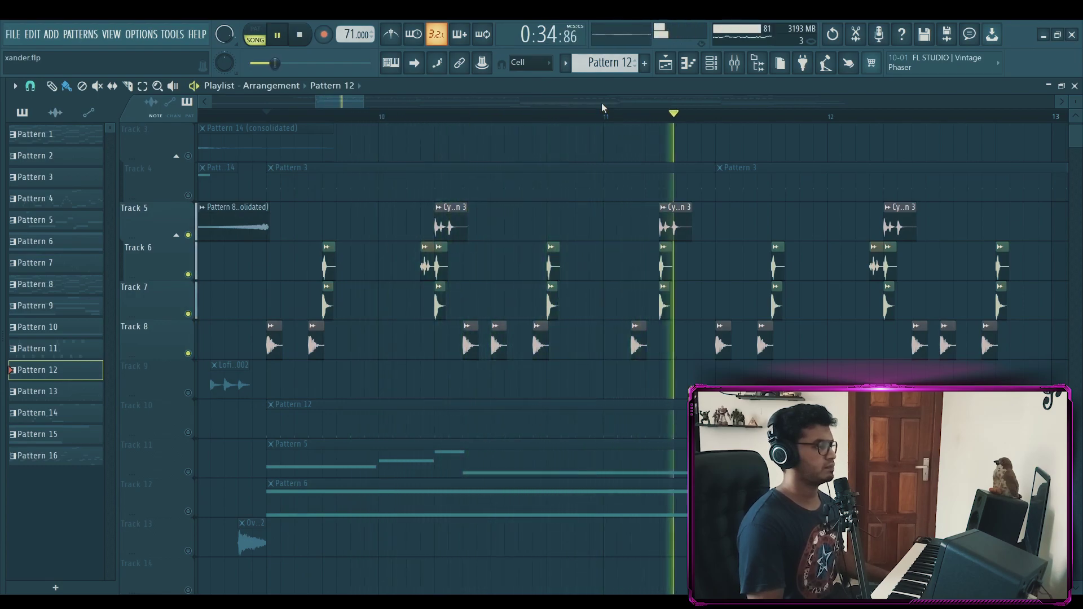
key(space)
Isolate snare Tracks 6 and 7, set the playhead at the first snare hit and play the layered snares
scroll(446, 113, up, 6)
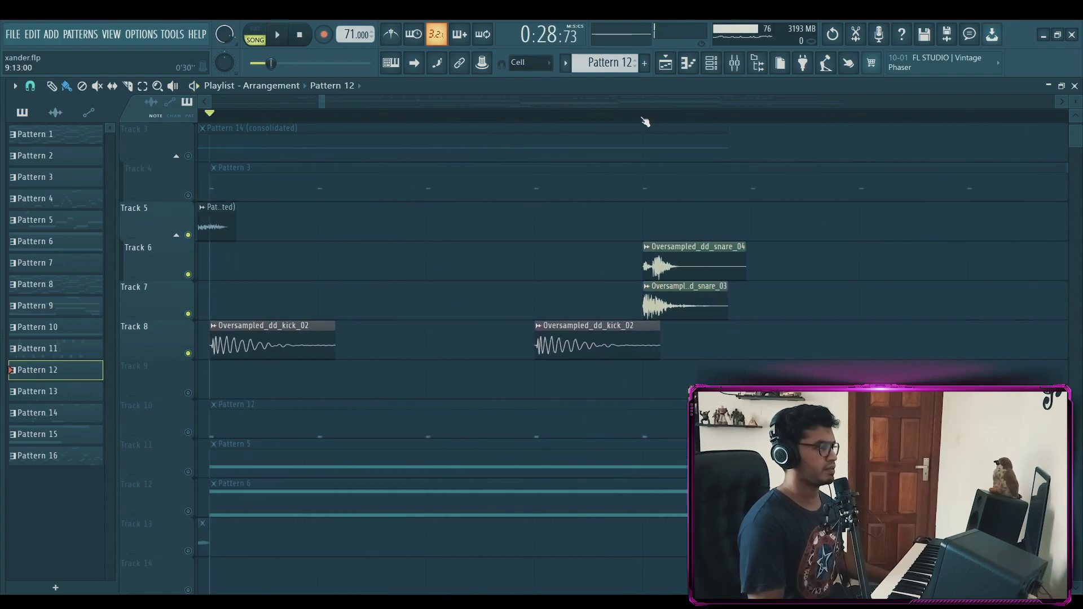
click(645, 113)
ctrl+click(188, 314)
ctrl+click(188, 274)
click(188, 314)
scroll(573, 145, right, 1)
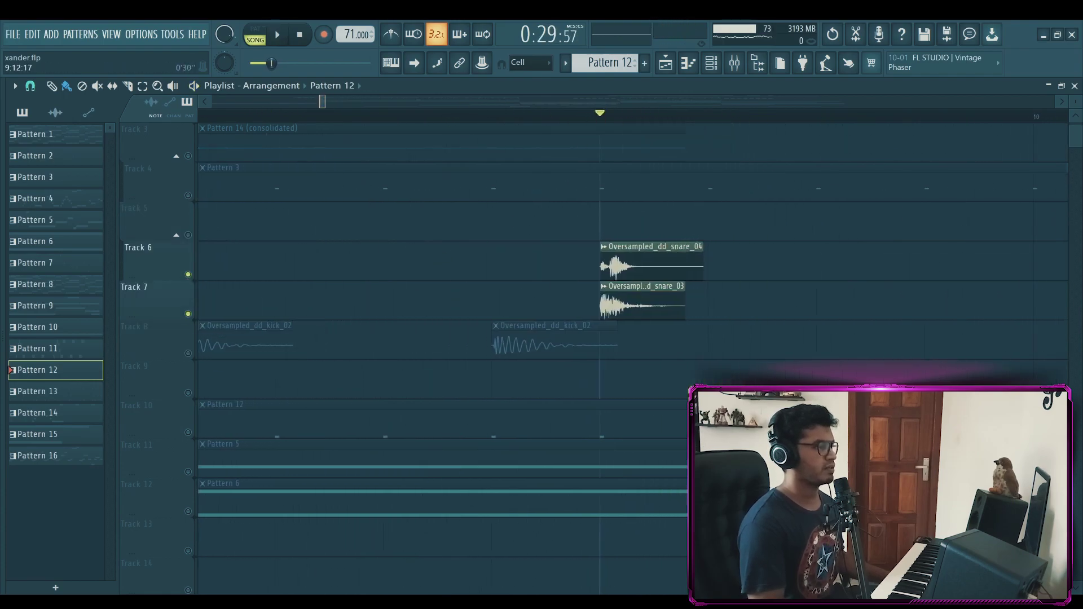
scroll(495, 335, right, 2)
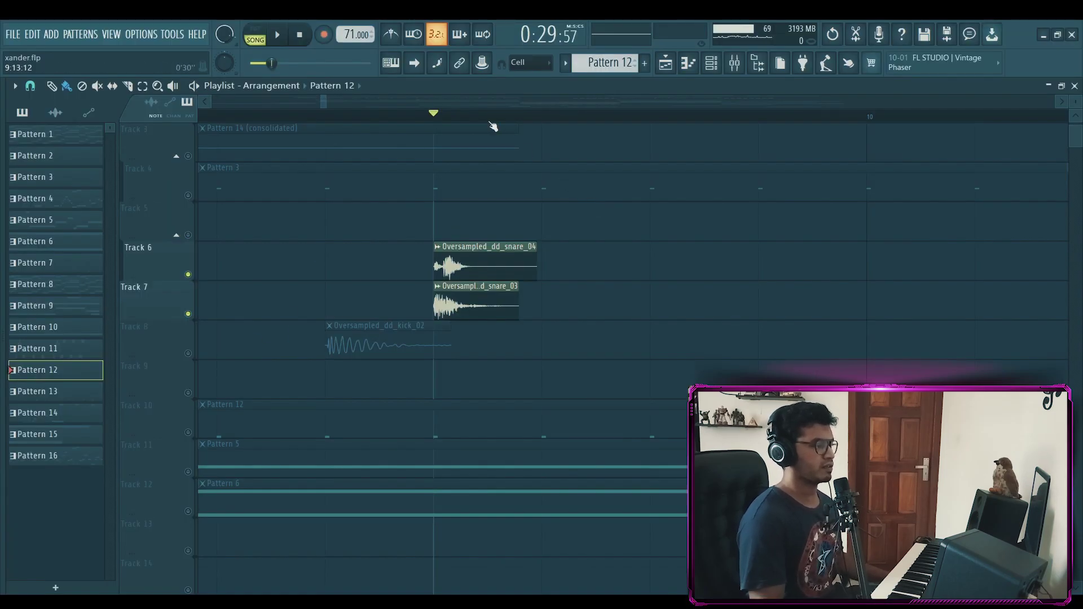
key(space)
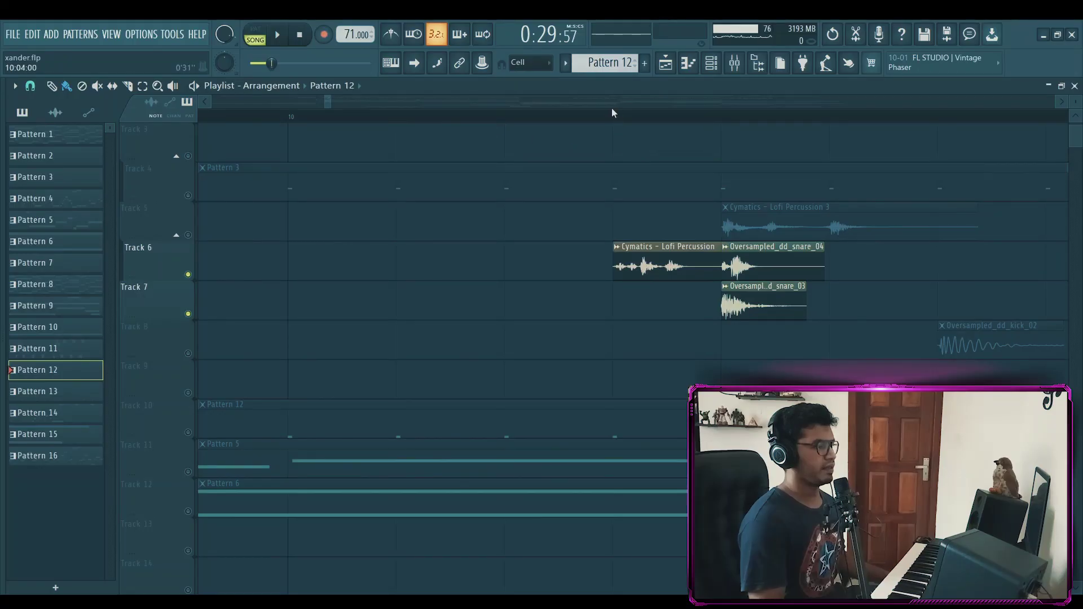
Isolate Tracks 5 and 6 and play the Cymatics Lofi Percussion clips around the snare in bar 10
scroll(597, 144, right, 1)
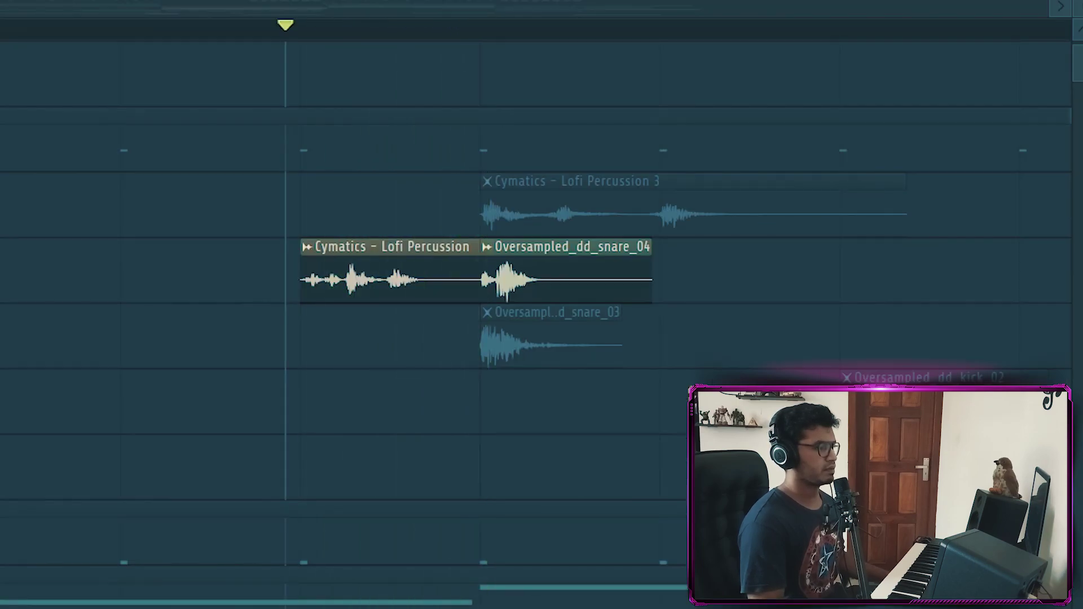
click(189, 235)
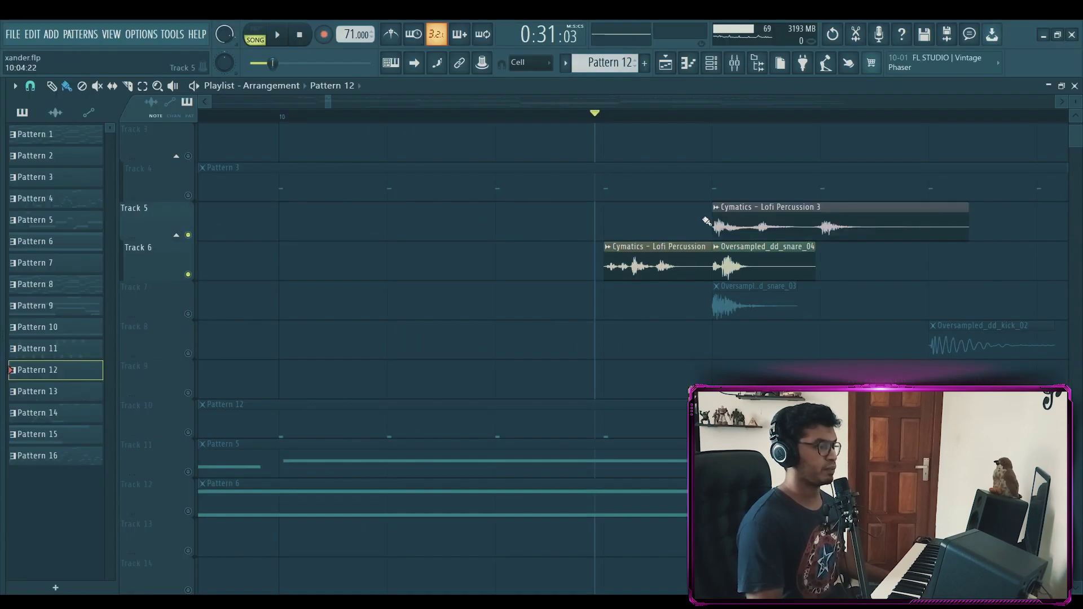
key(space)
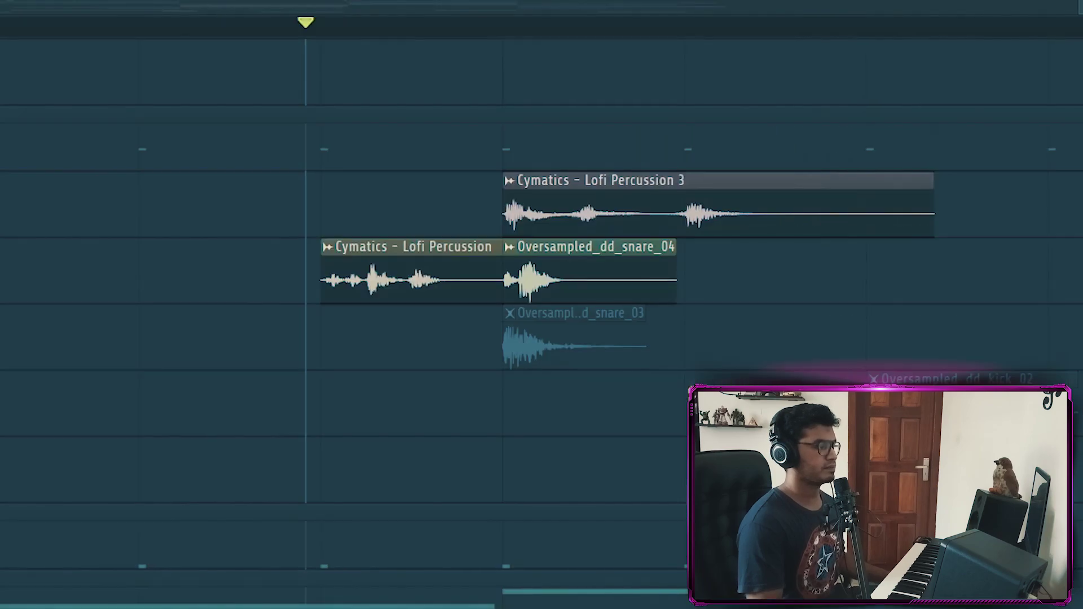
key(space)
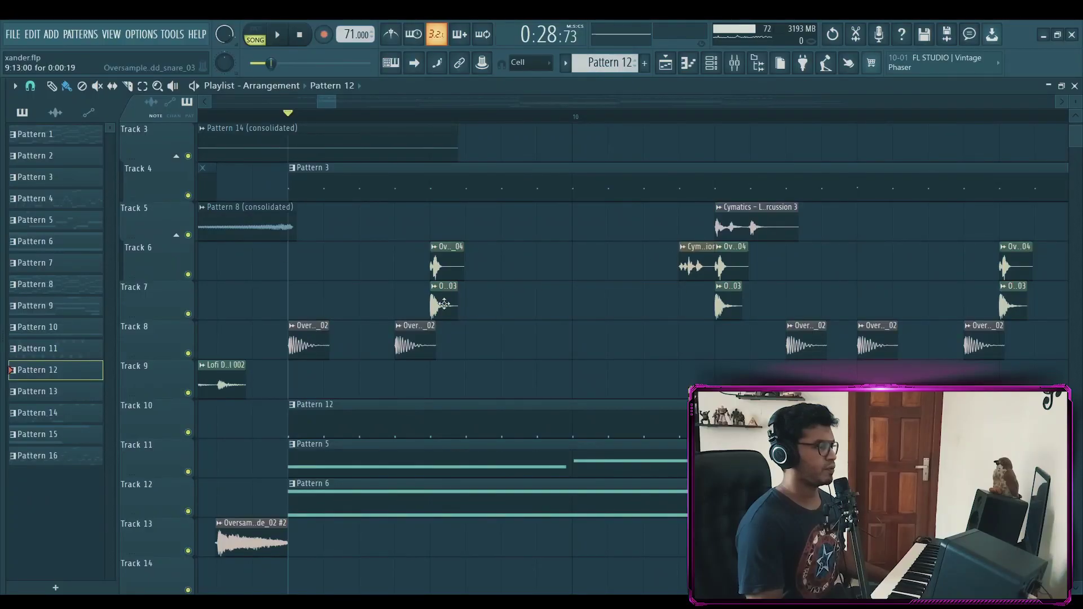
Inspect the sampler settings of Oversampled_dd_snare_04, Cymatics - Lofi Percussion 3 and the other Lofi Percussion clip, closing each window
double_click(452, 272)
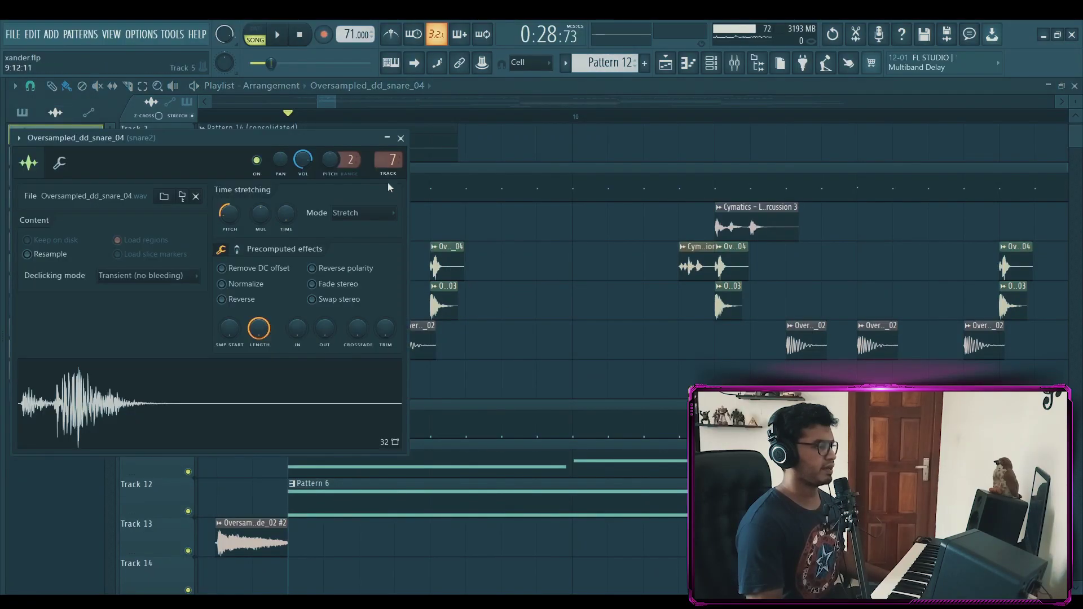
click(401, 137)
double_click(750, 229)
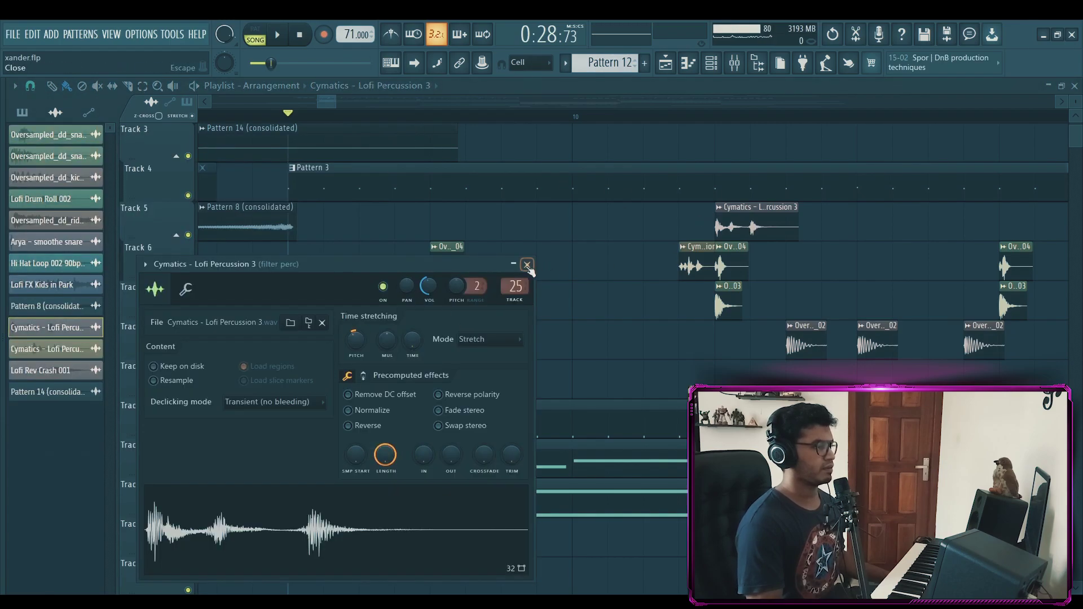
click(528, 265)
double_click(353, 288)
click(419, 157)
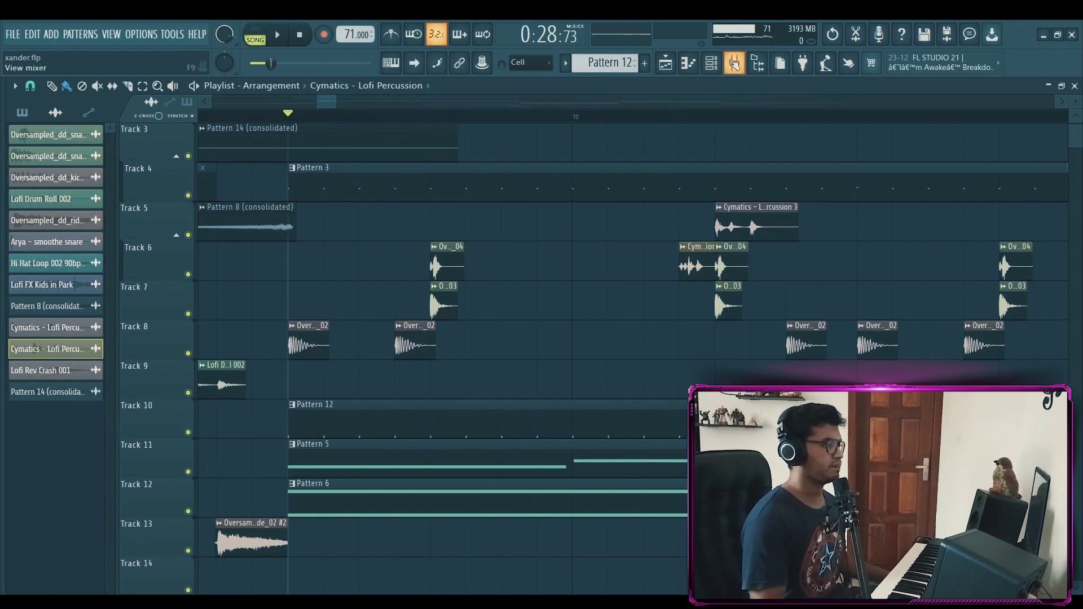
Play the beat with the mixer open, inspect the effects on the hats 23 track and return to the playlist
click(734, 62)
key(space)
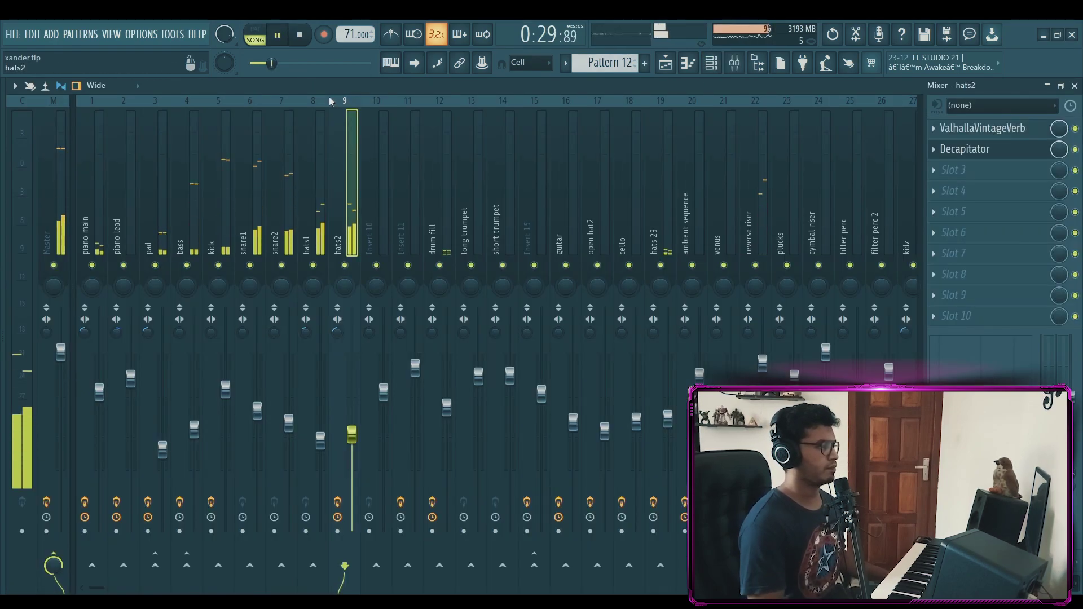
click(663, 101)
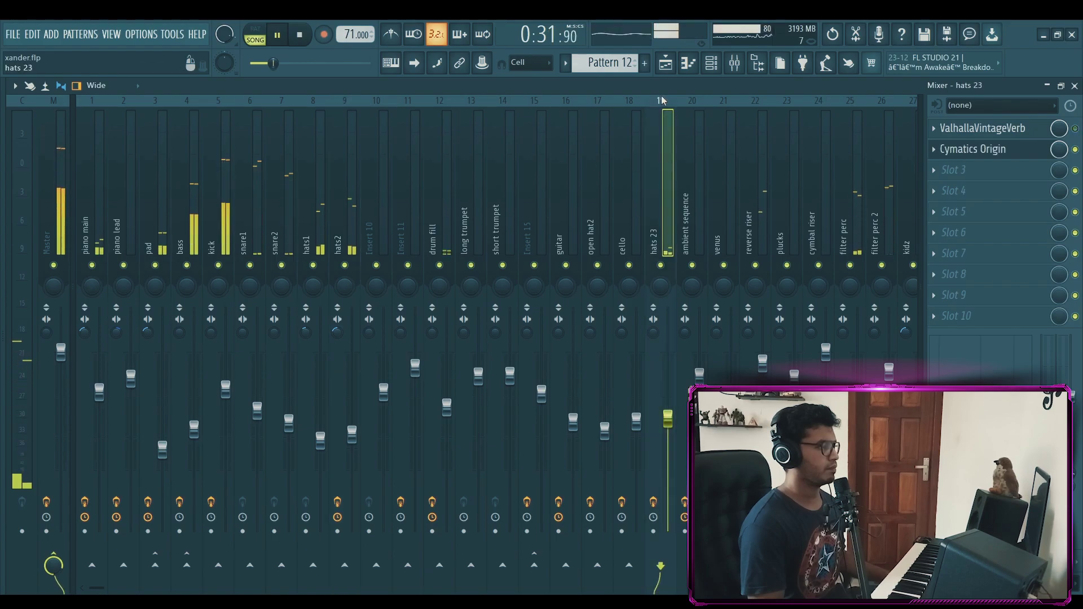
key(F5)
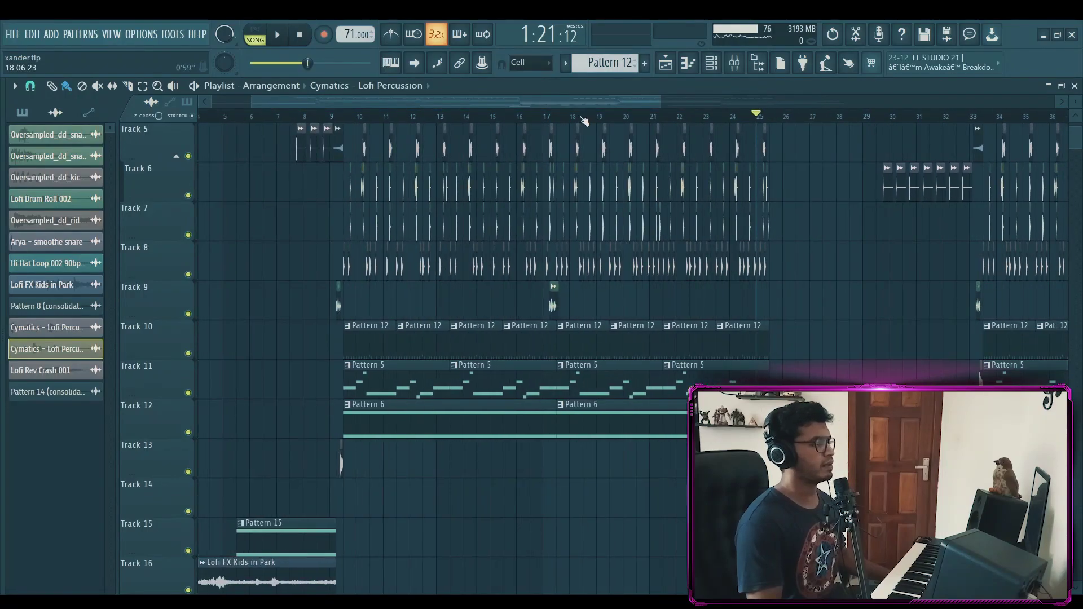
Isolate Track 14 in the playlist and play its Pattern 9 section from bar 25
scroll(750, 110, right, 5)
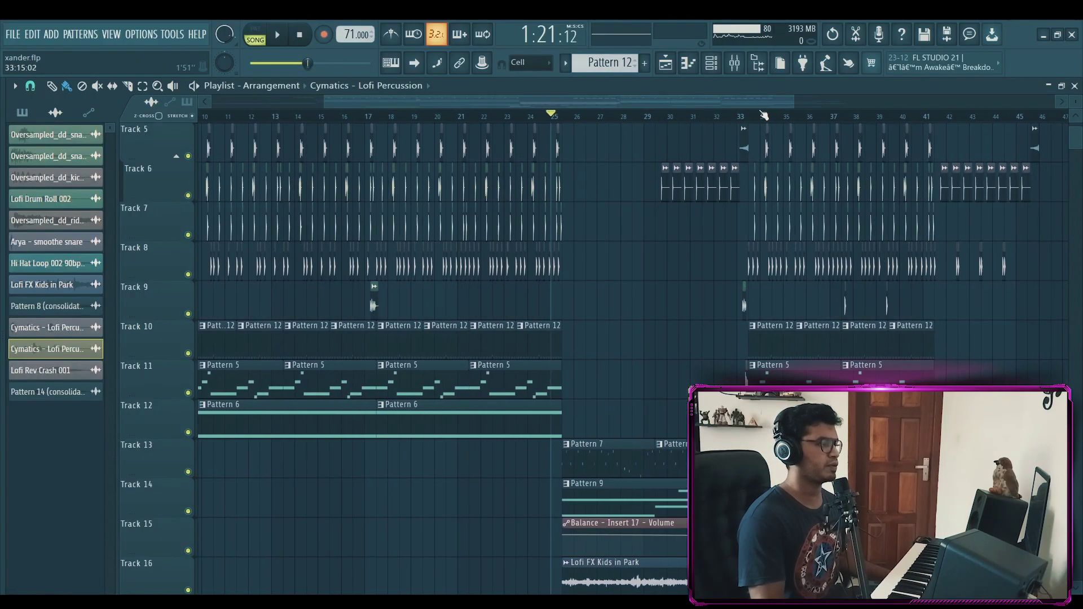
scroll(649, 225, up, 3)
scroll(607, 117, down, 4)
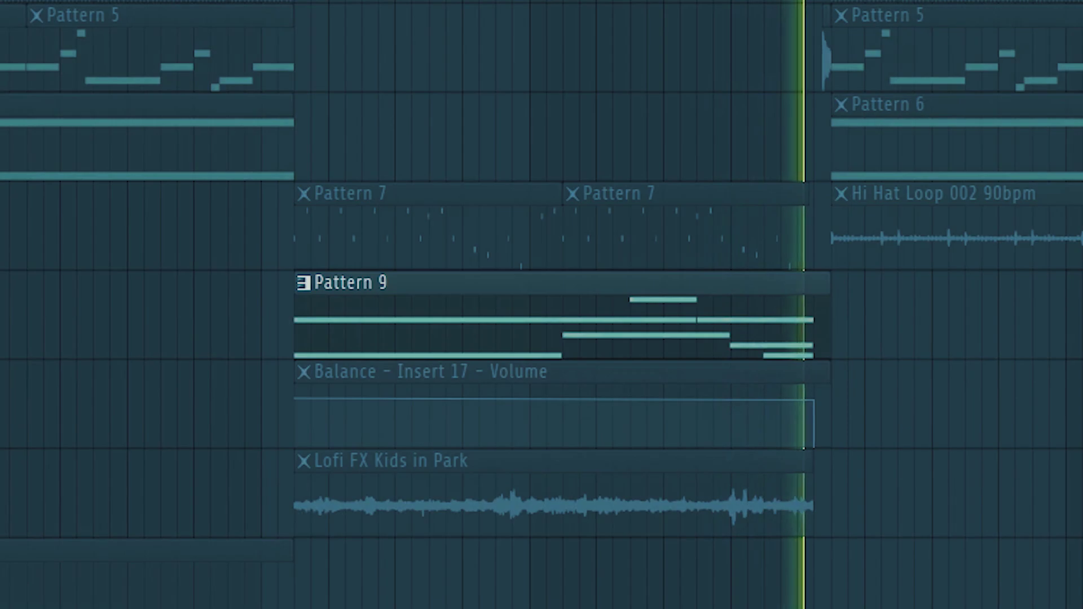
key(space)
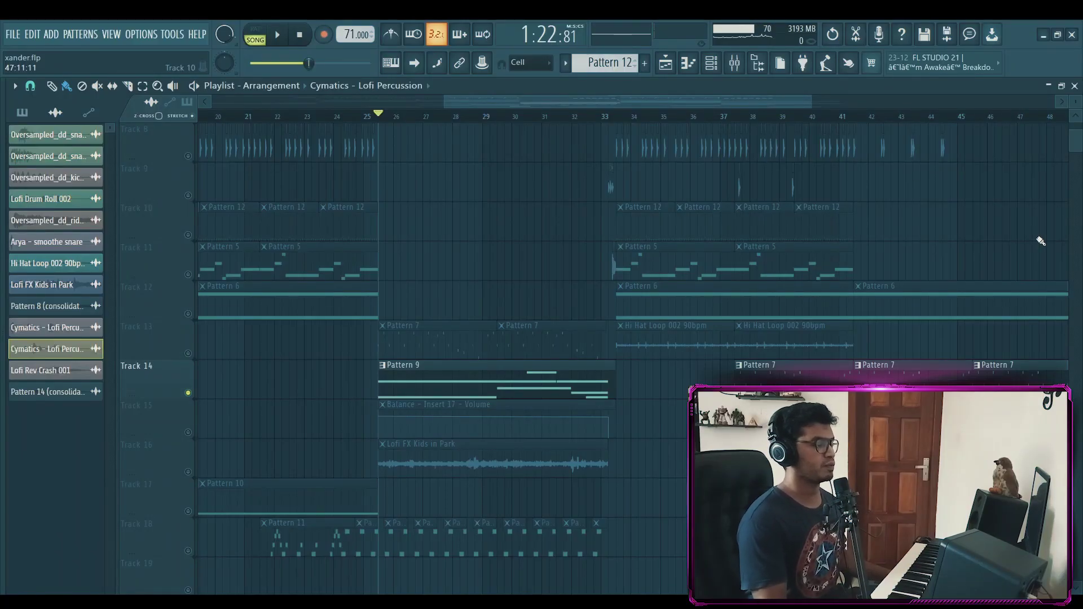
Switch to Spotify to view the artist credits of Careless on Cabin Fever, Pt. 3, and return to FL Studio
key(alt+Tab)
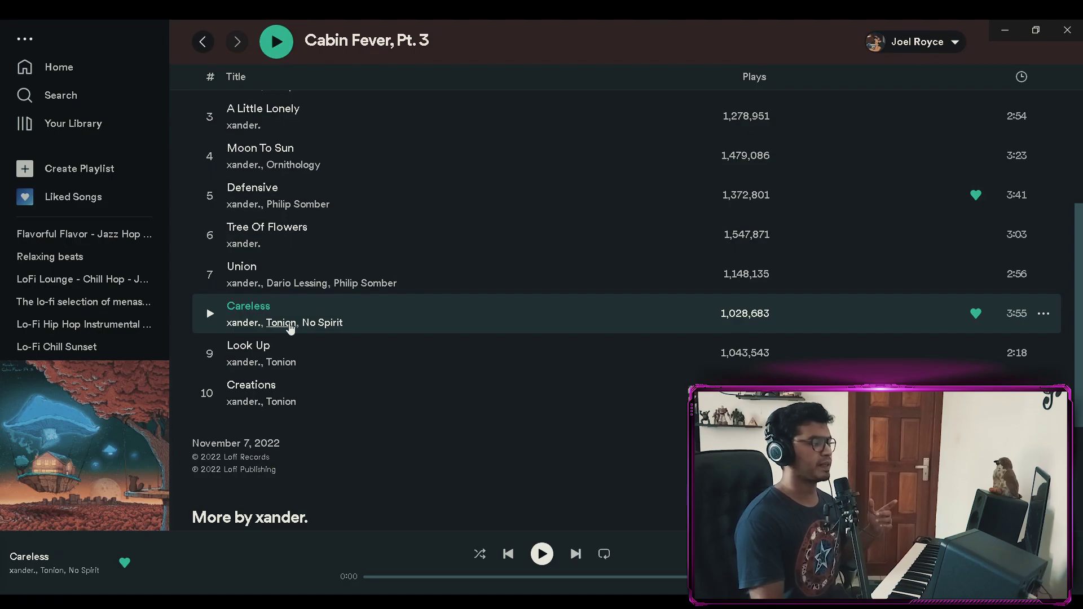
click(629, 601)
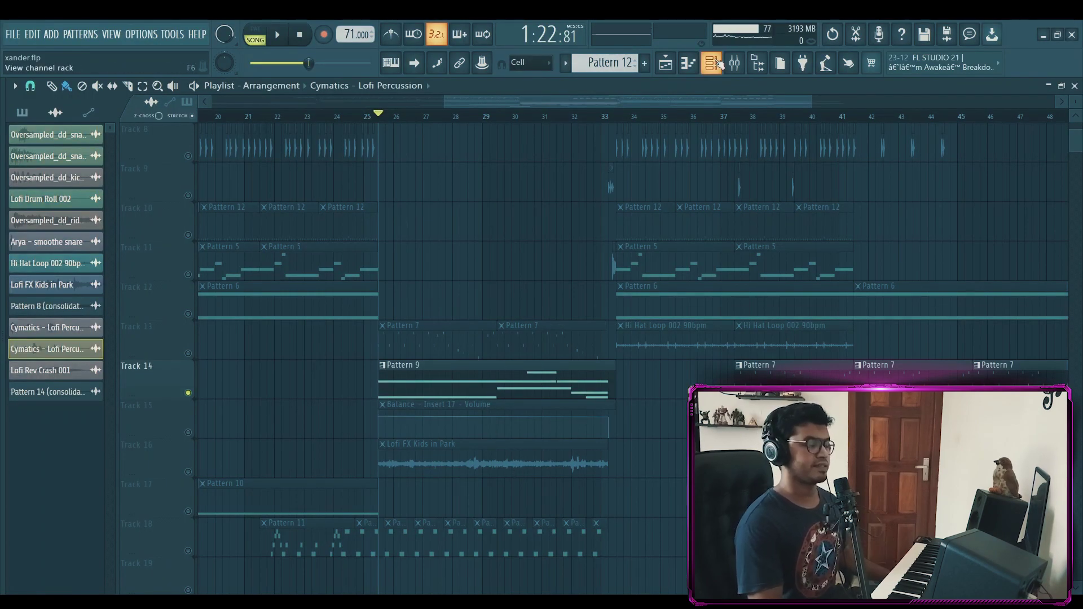
Bring up the channel rack during the Pattern 9 playback and open the LABS #2 instrument
click(716, 63)
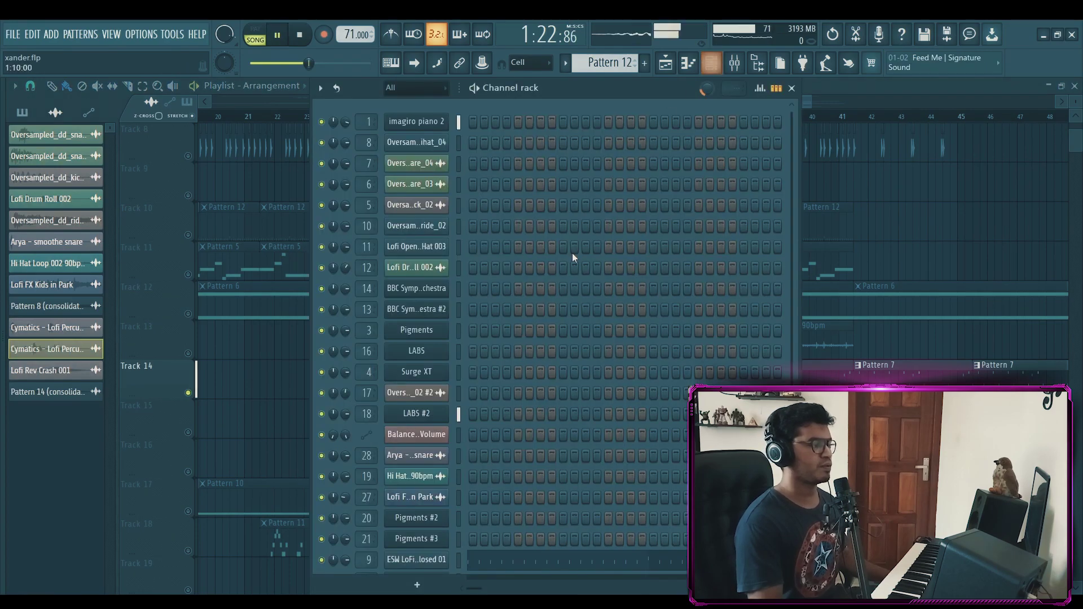
click(447, 417)
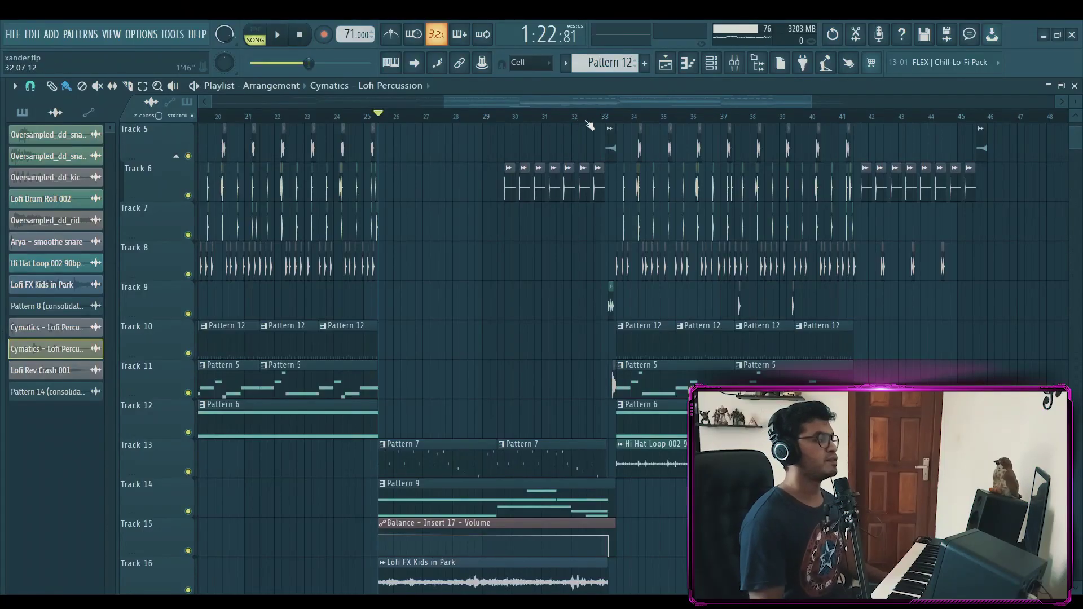
Isolate Track 1 in the playlist and examine its Pattern 4 clips from bar 33 onward
scroll(486, 132, right, 3)
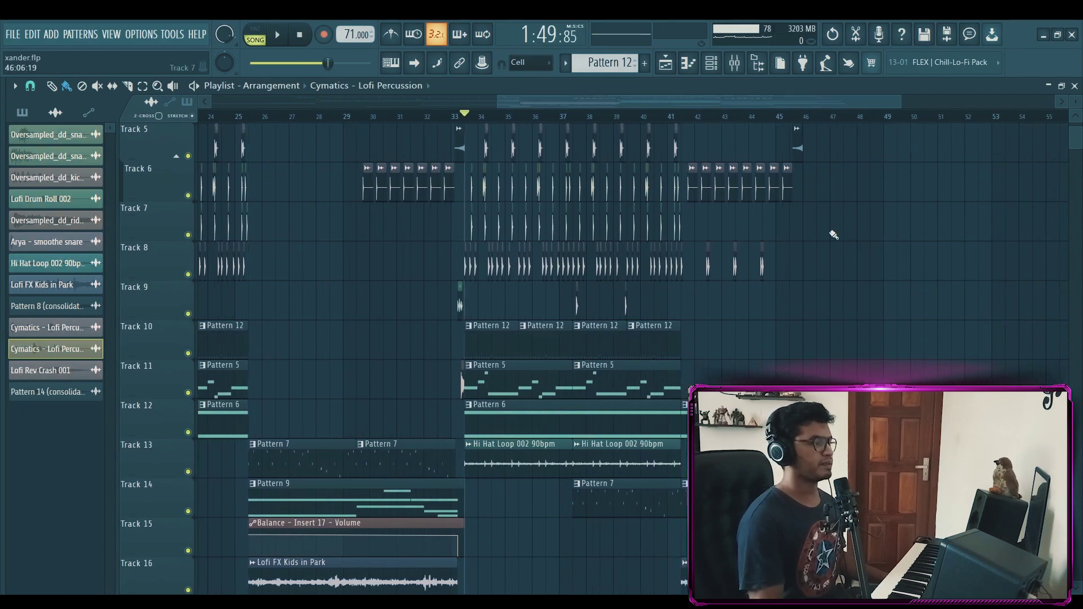
scroll(834, 234, up, 2)
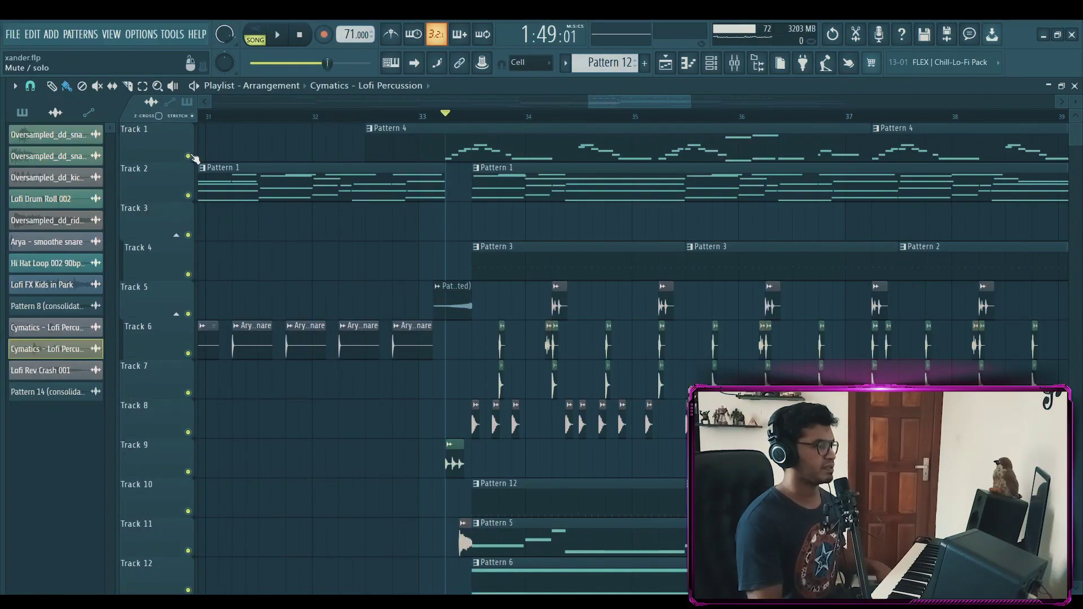
right_click(189, 156)
scroll(604, 115, down, 2)
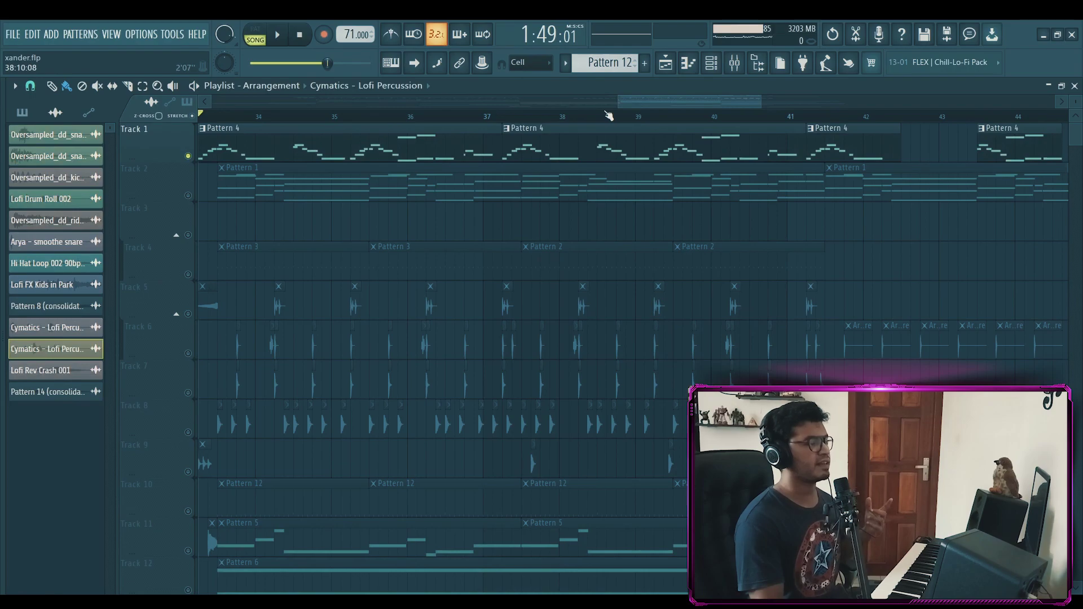
scroll(609, 115, down, 2)
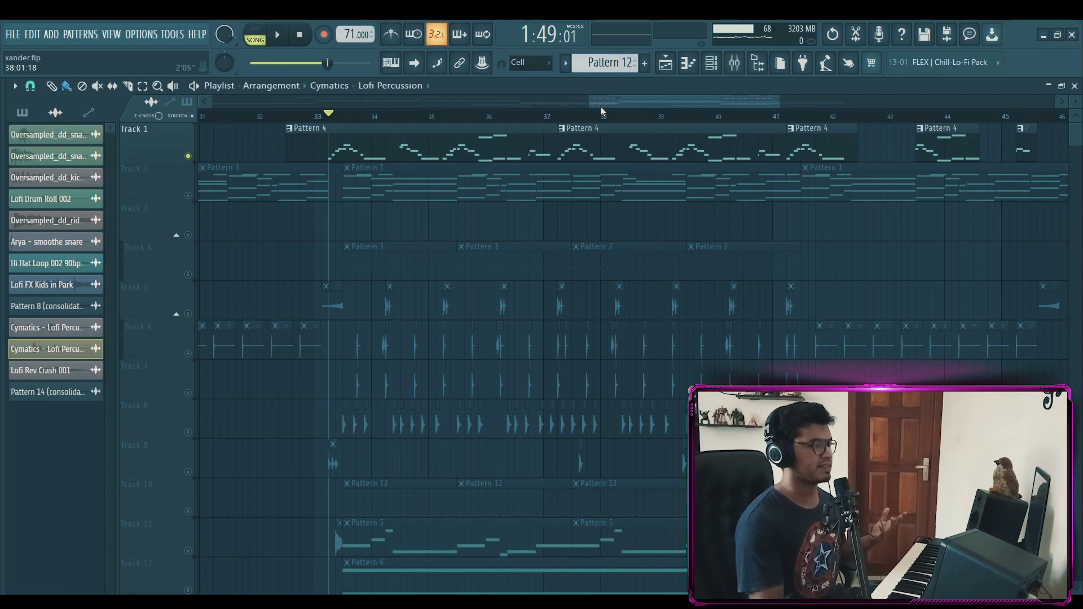
Open Pattern 4 in the piano roll and inspect the short trumpet's BBC Symphony Orchestra instrument, enlarging its window
scroll(600, 106, down, 1)
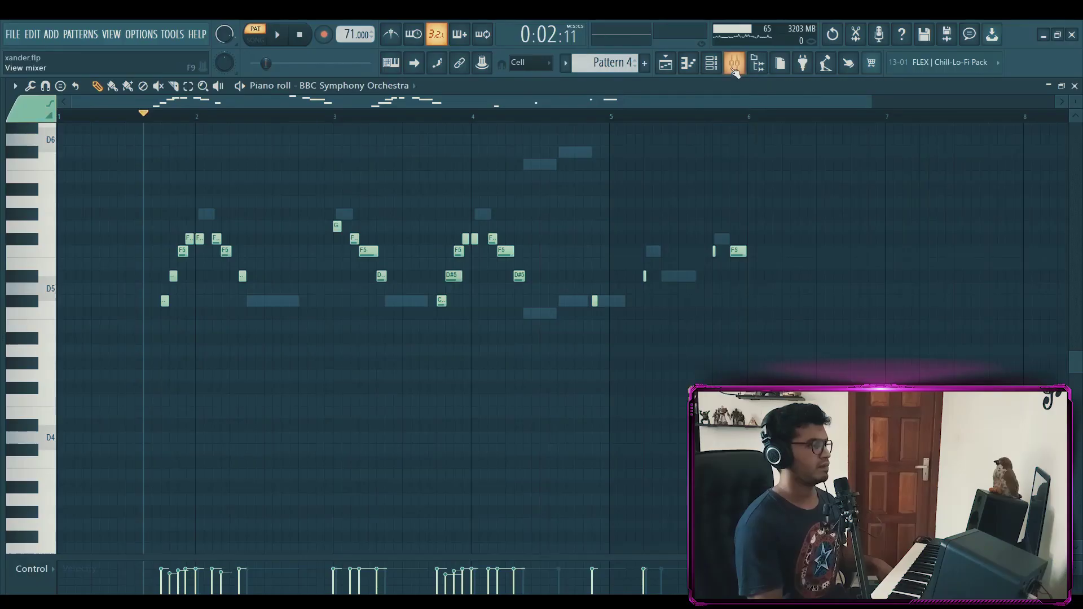
click(951, 33)
click(447, 296)
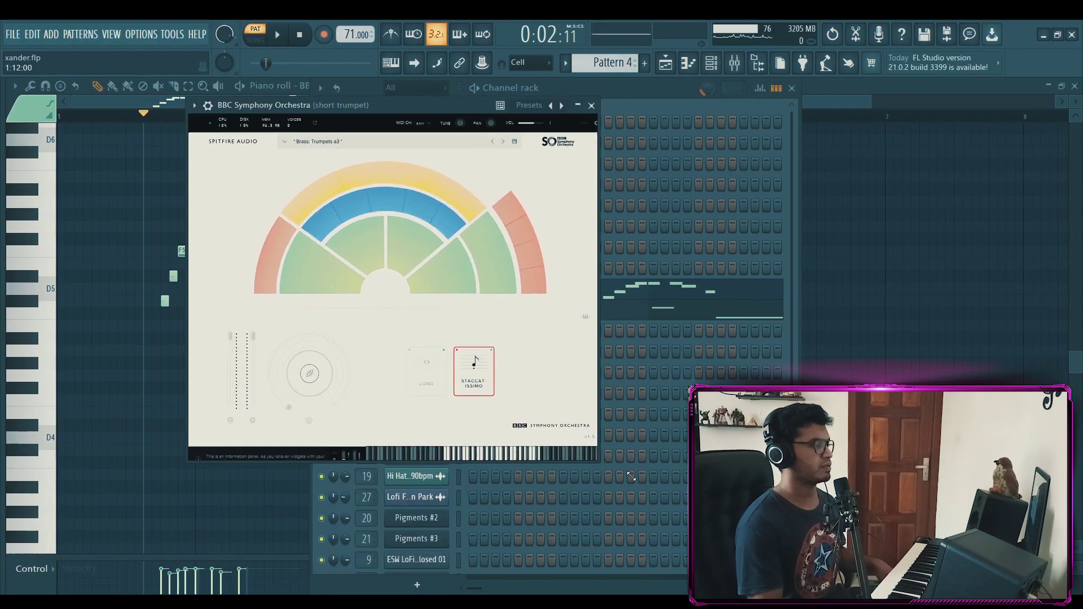
drag(597, 458, 735, 576)
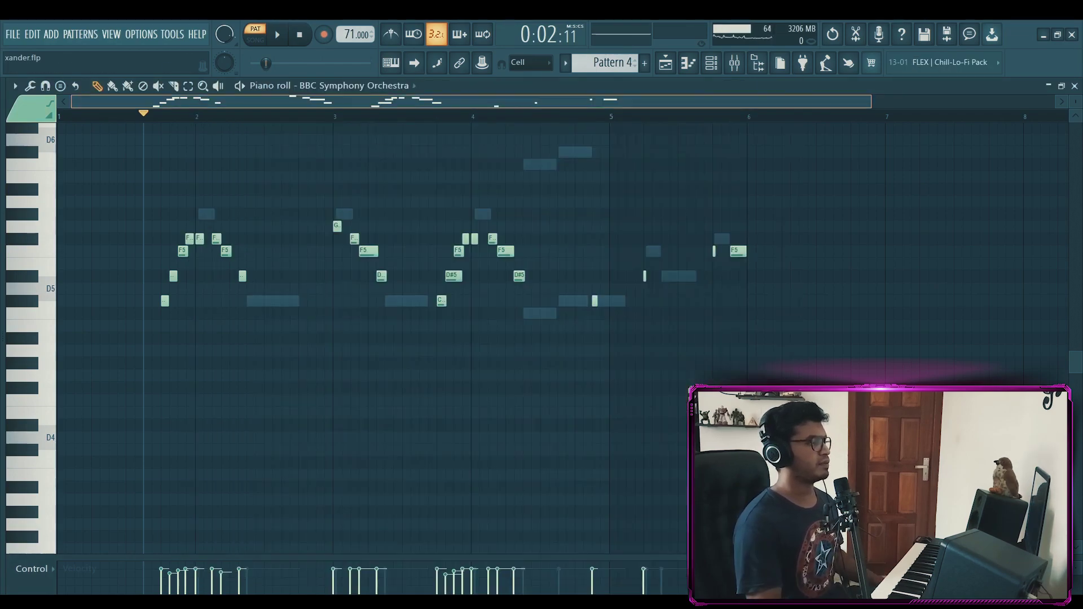
Play the short trumpet's Pattern 4 notes up close in the piano roll
ctrl+scroll(274, 216, up, 2)
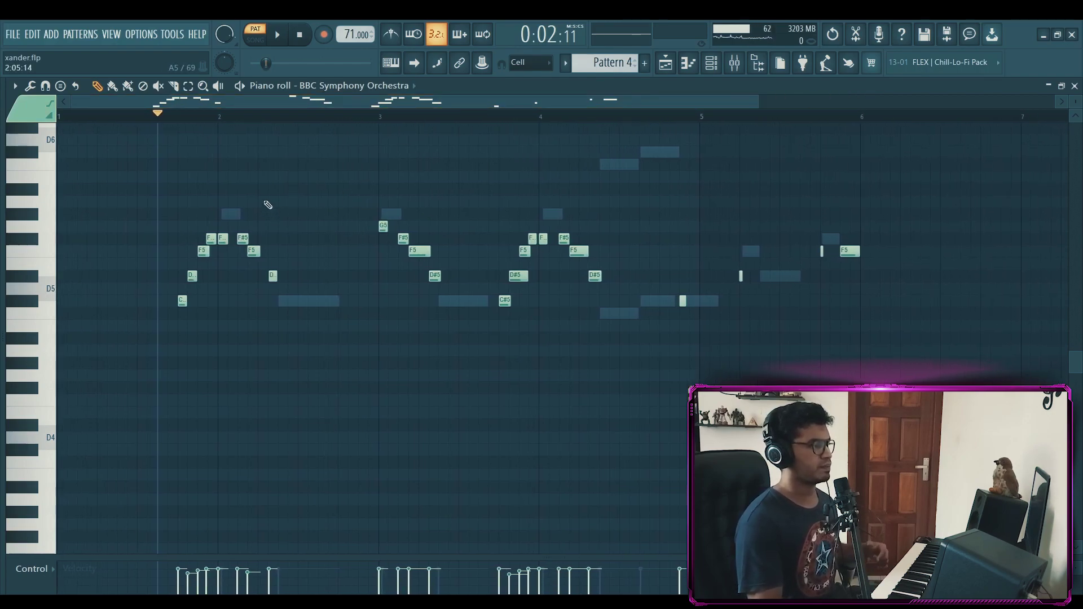
ctrl+scroll(268, 204, up, 1)
scroll(165, 272, left, 1)
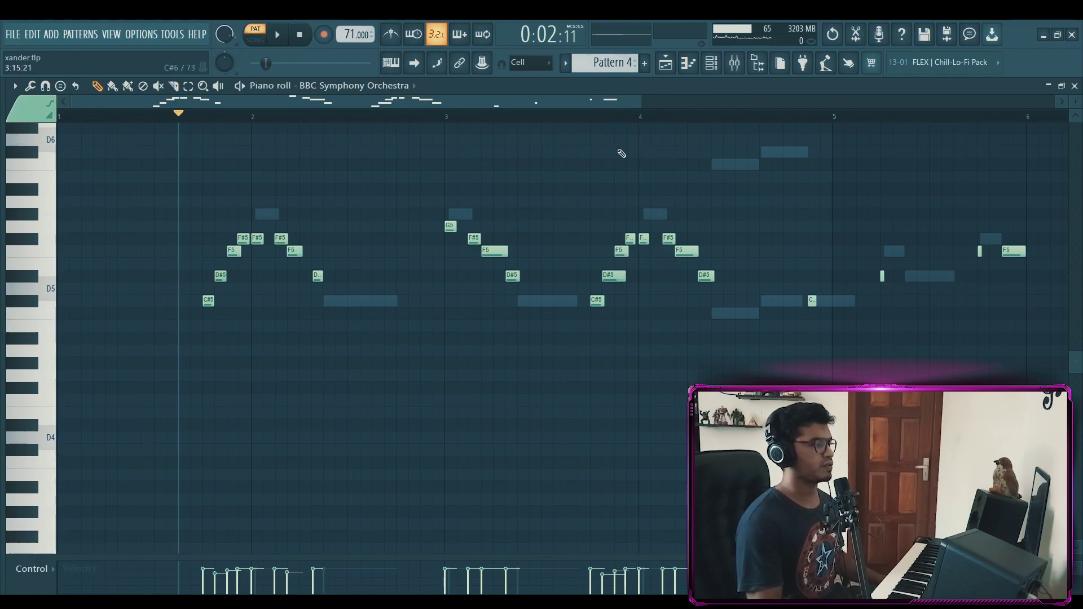
key(space)
key(space)
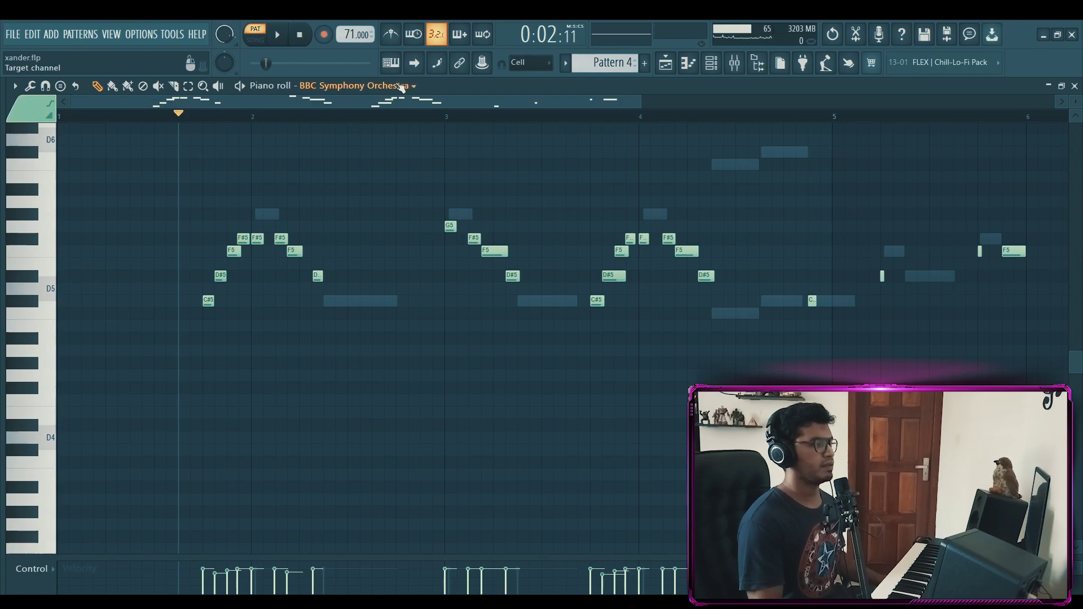
Show the BBC Symphony Orchestra #2 notes of Pattern 4 and set the playhead at bar 2
scroll(401, 86, down, 1)
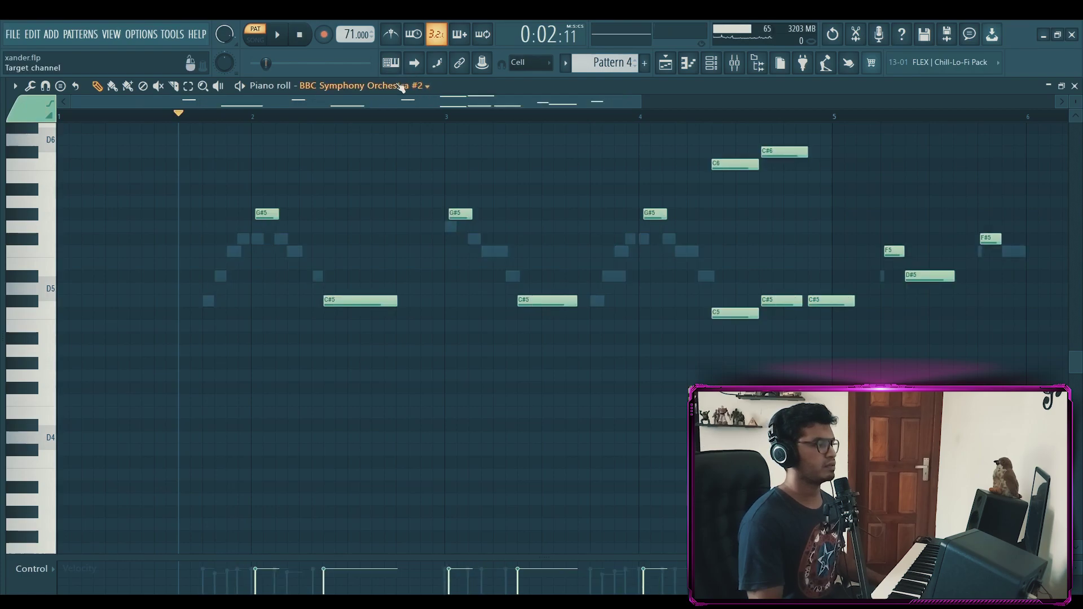
click(262, 117)
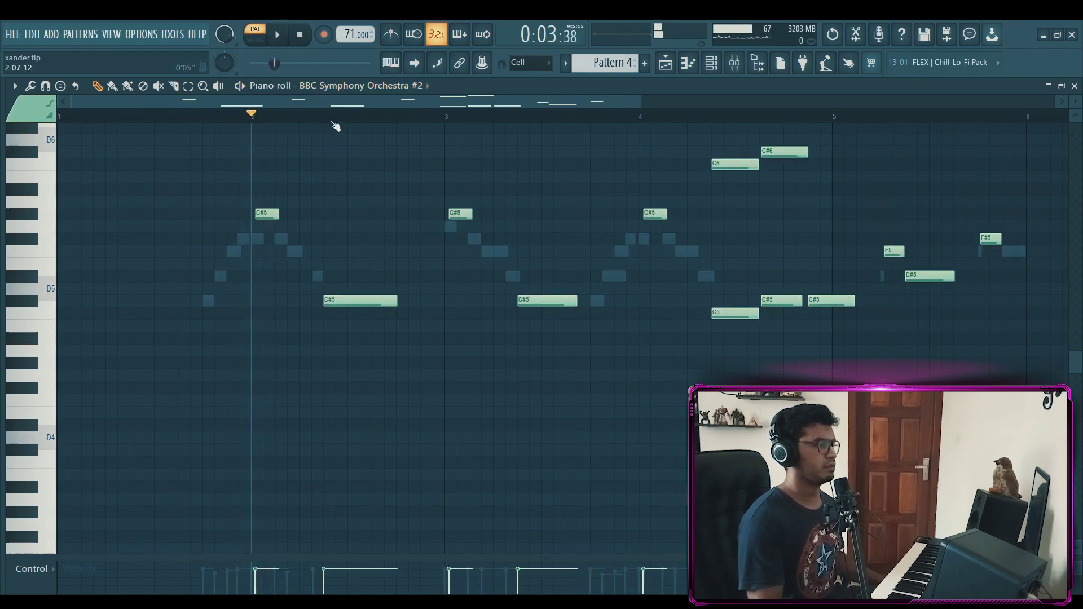
Play the BBC Symphony Orchestra #2 notes of Pattern 4, soloing the long trumpet in the mixer
key(space)
key(space)
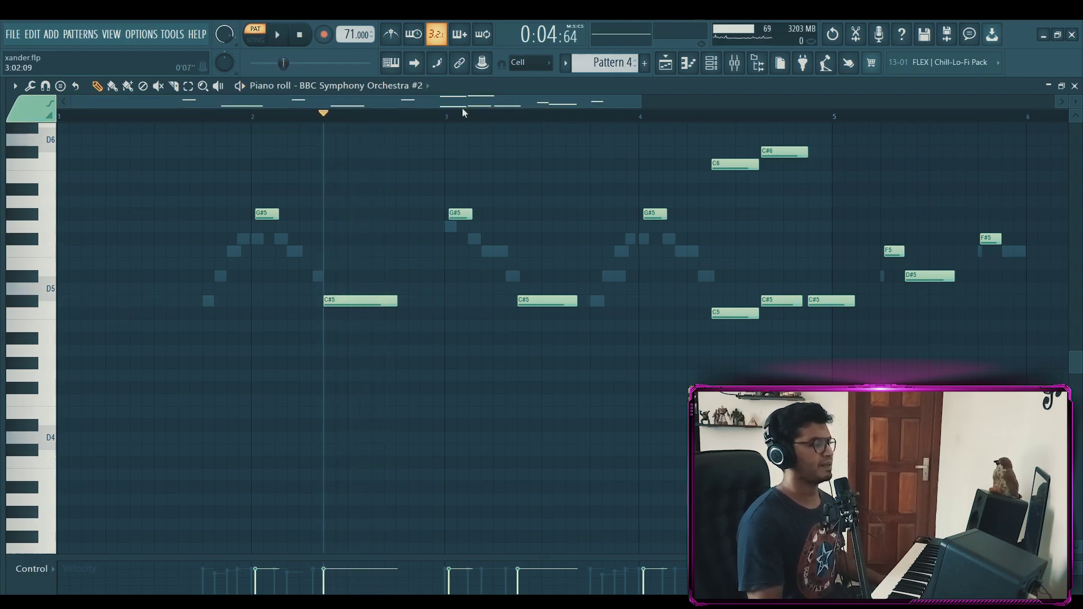
click(742, 65)
right_click(472, 266)
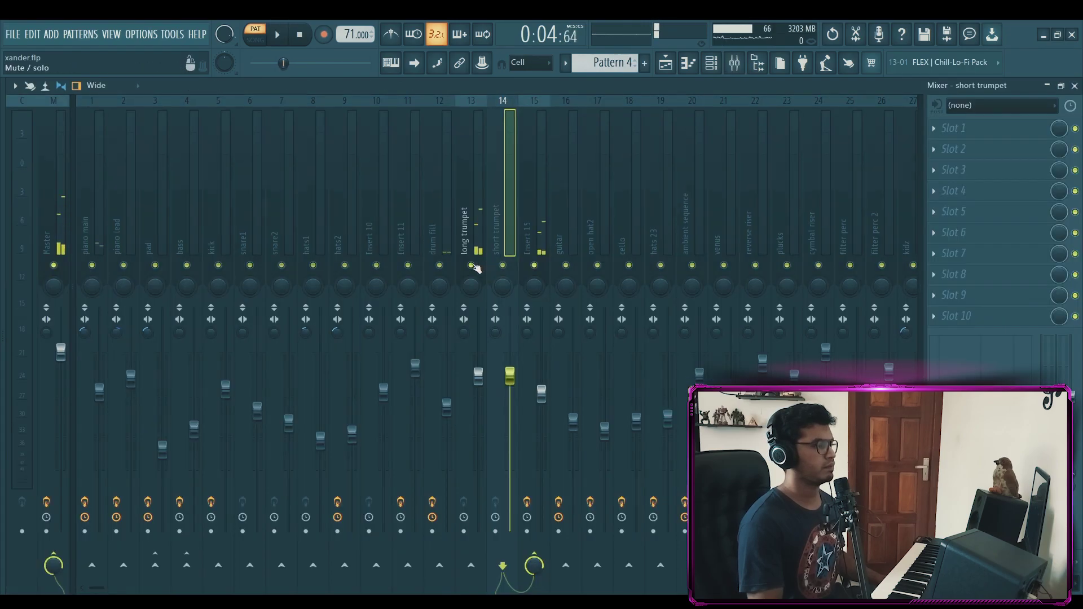
click(665, 64)
key(F7)
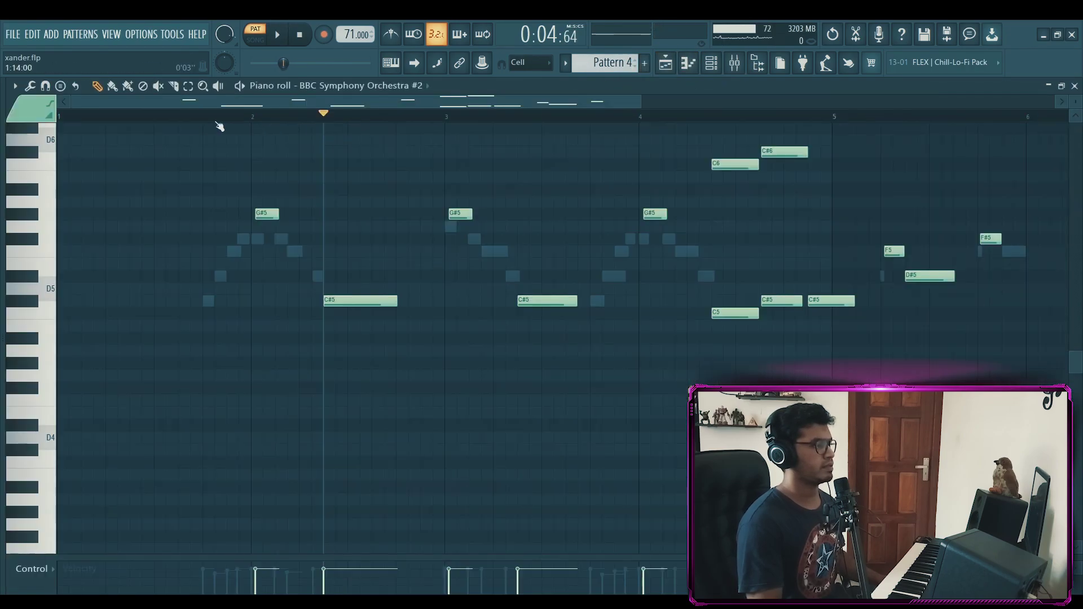
key(space)
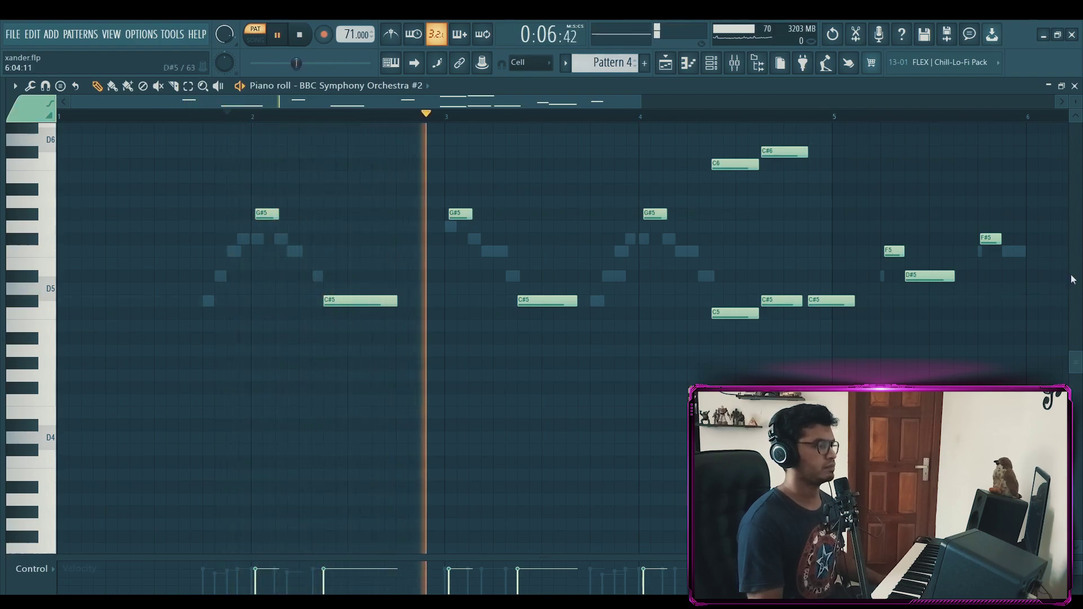
key(space)
End the trumpet solo in the mixer and turn all playlist tracks back on
key(F9)
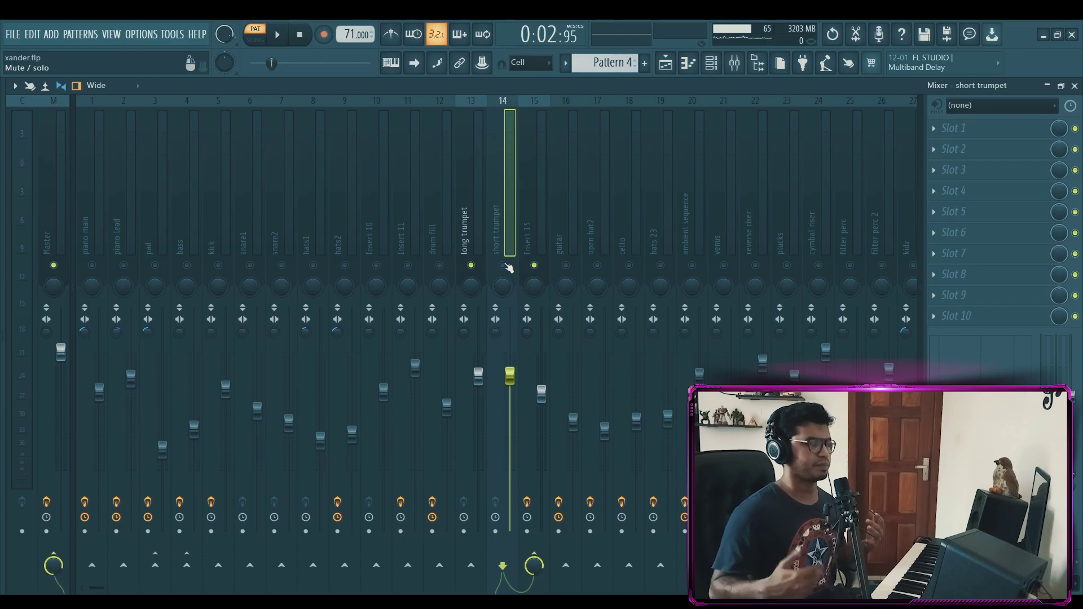
key(F5)
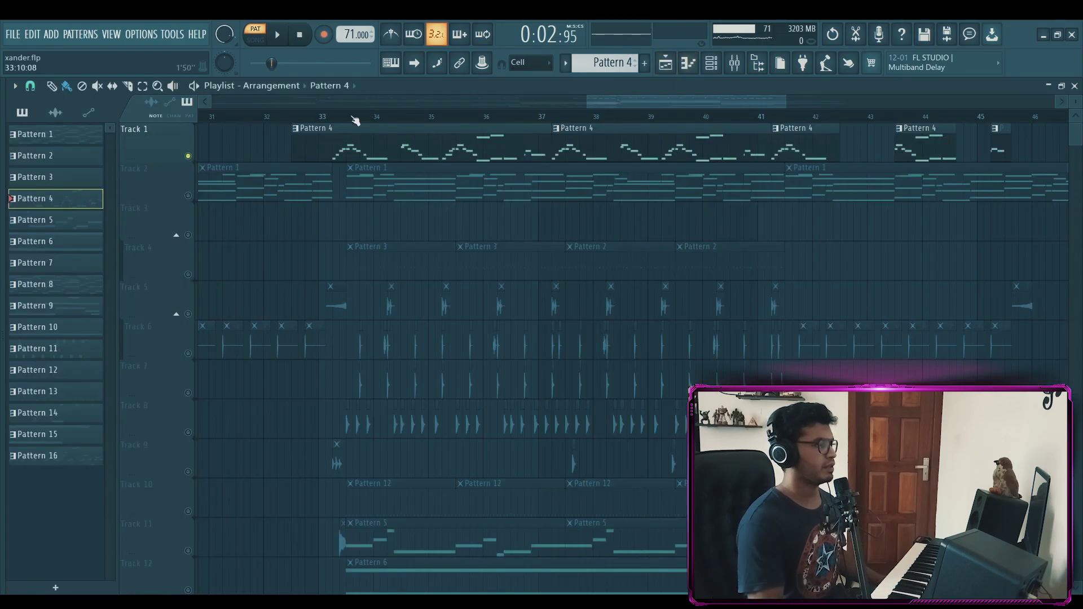
click(188, 195)
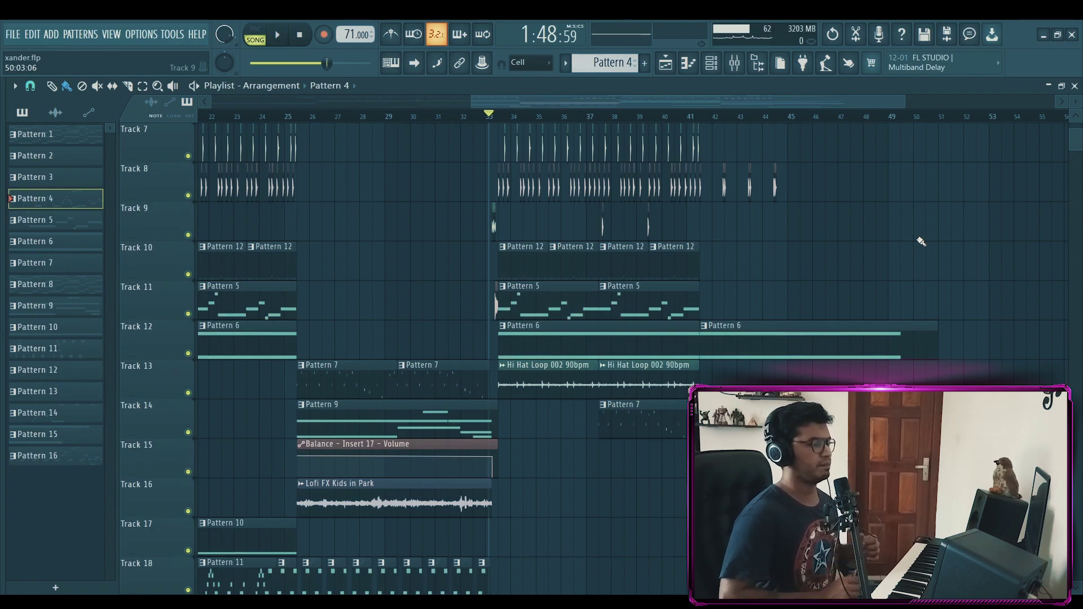
Solo Track 20 and play its Pattern 13 clips from bar 17, and bring up the mixer
scroll(919, 225, down, 2)
scroll(788, 101, left, 3)
scroll(392, 119, up, 1)
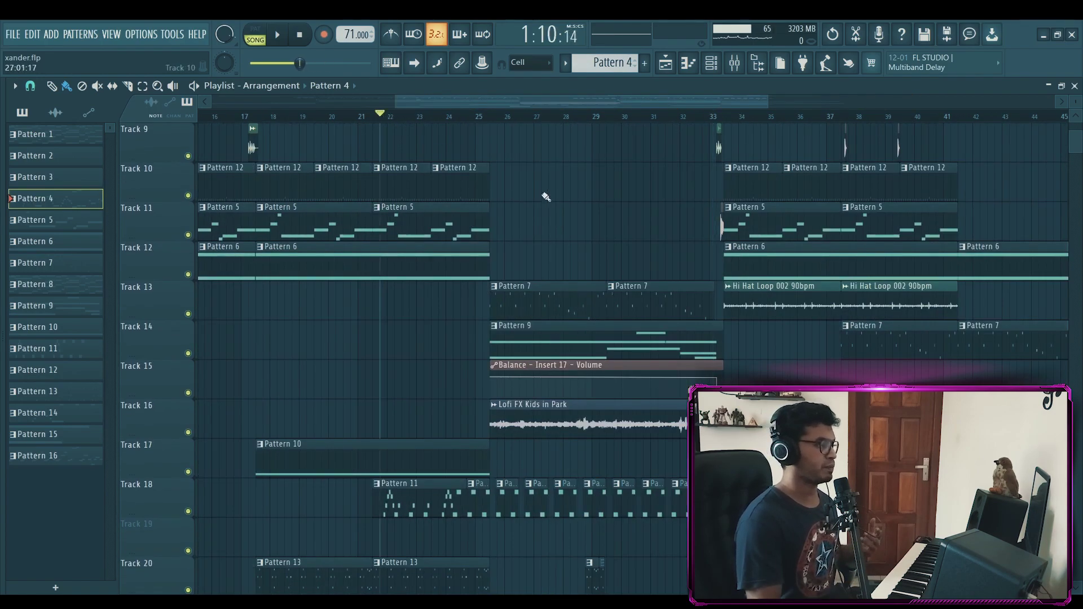
scroll(532, 186, down, 1)
scroll(438, 116, up, 3)
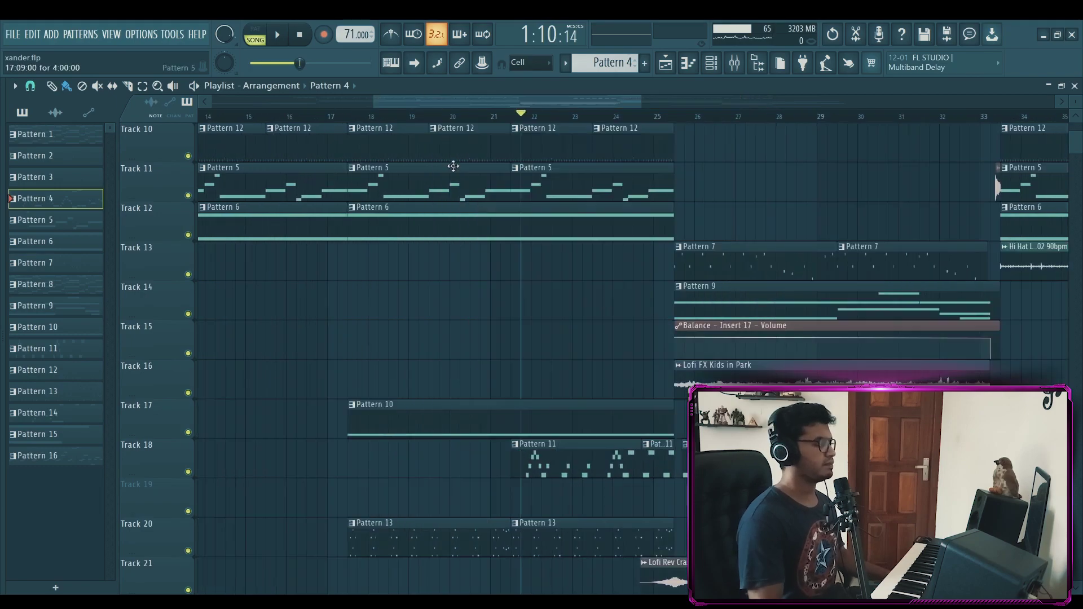
scroll(507, 290, down, 3)
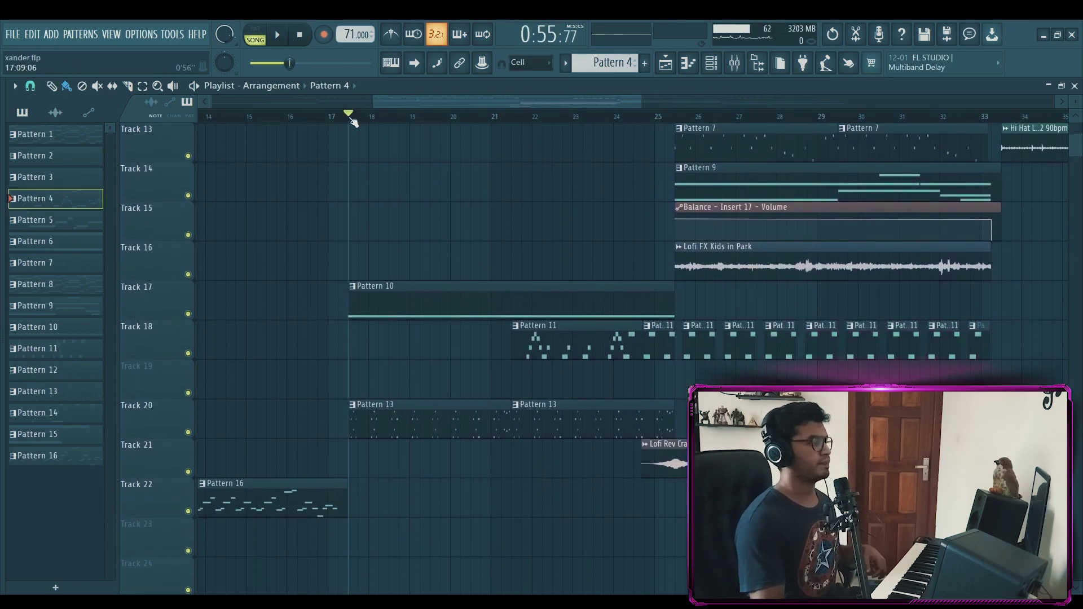
scroll(431, 204, down, 1)
right_click(188, 394)
key(space)
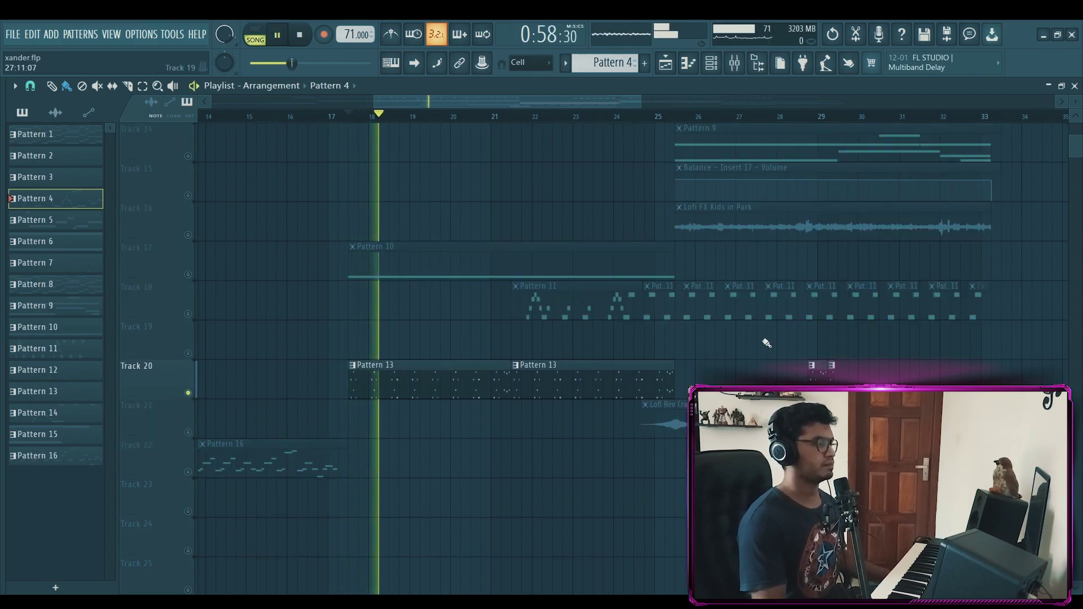
key(space)
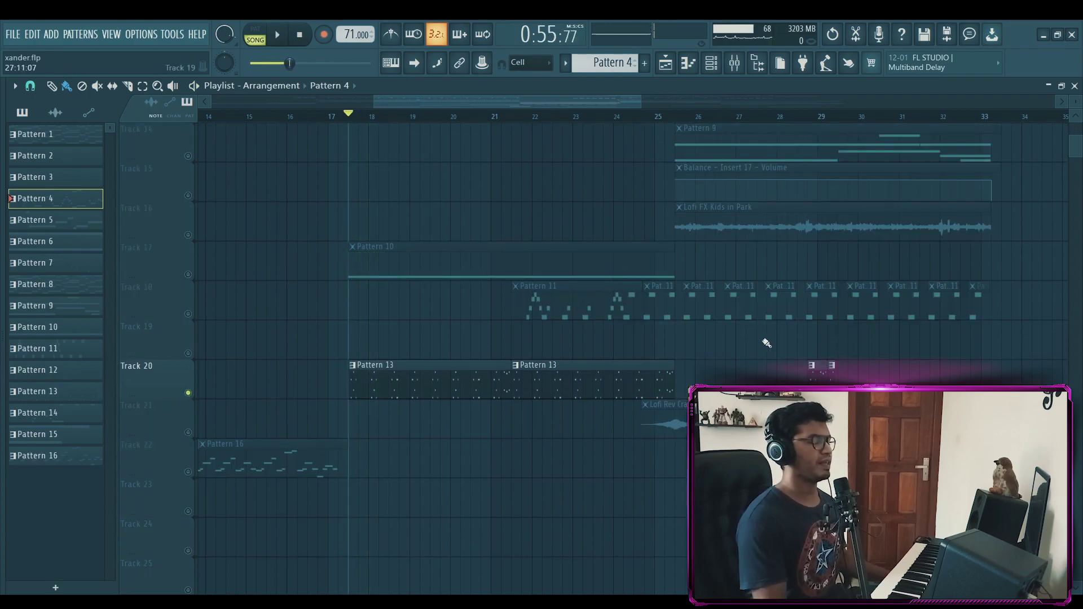
click(733, 63)
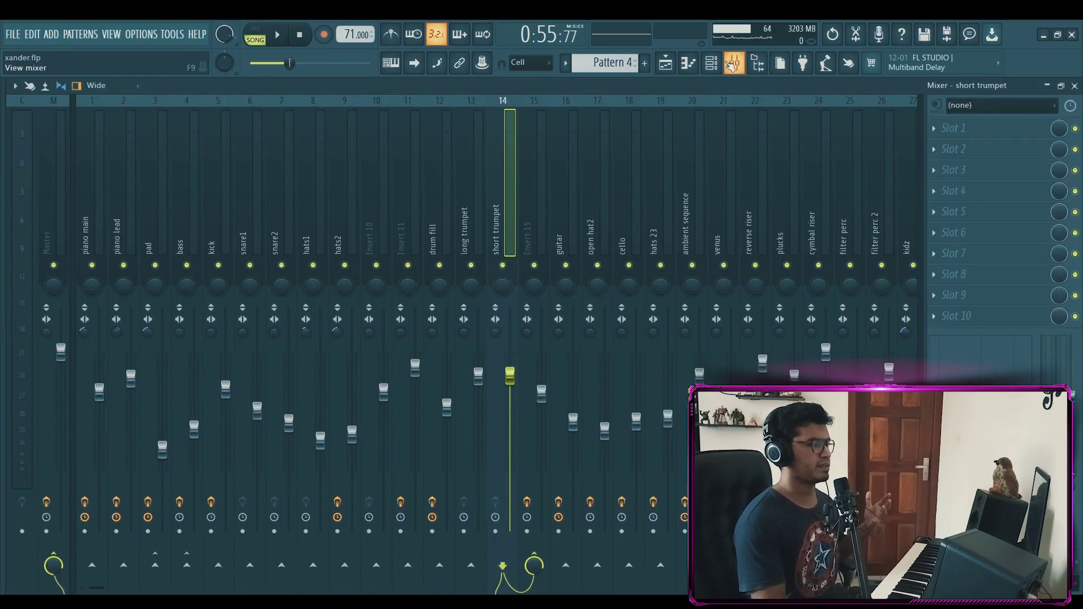
click(132, 114)
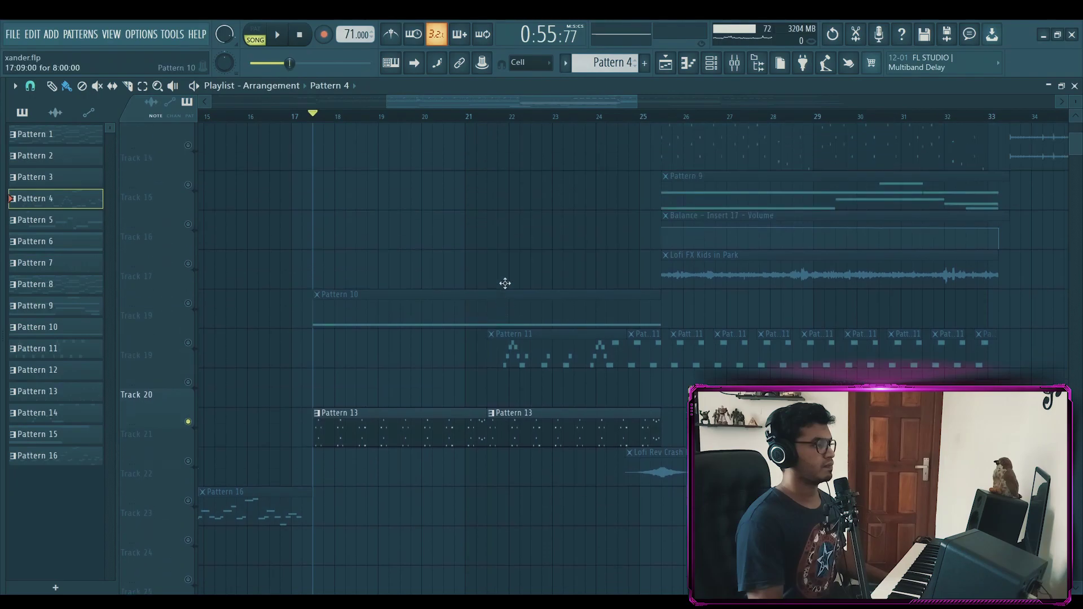
Solo Track 17 together with Track 20 and play Pattern 10 and Pattern 13 from bar 17
scroll(505, 283, up, 4)
scroll(505, 283, down, 4)
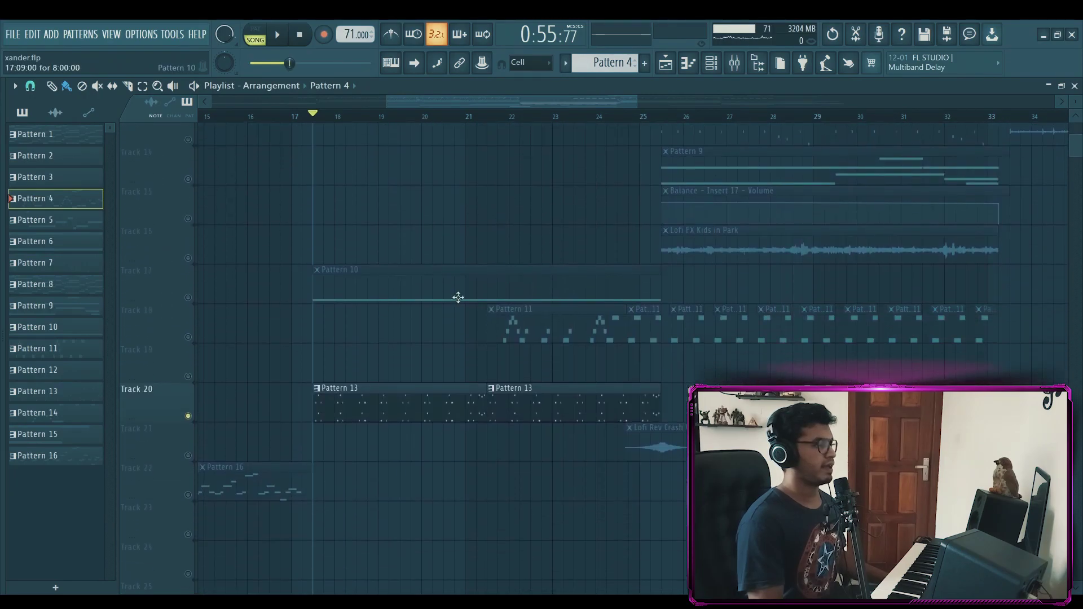
right_click(189, 295)
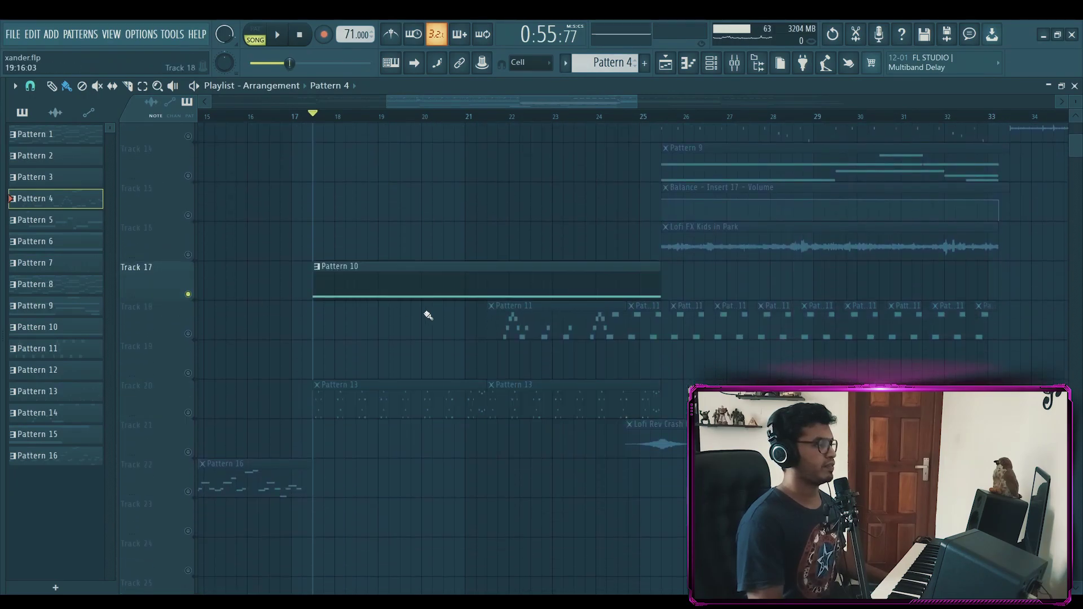
click(188, 412)
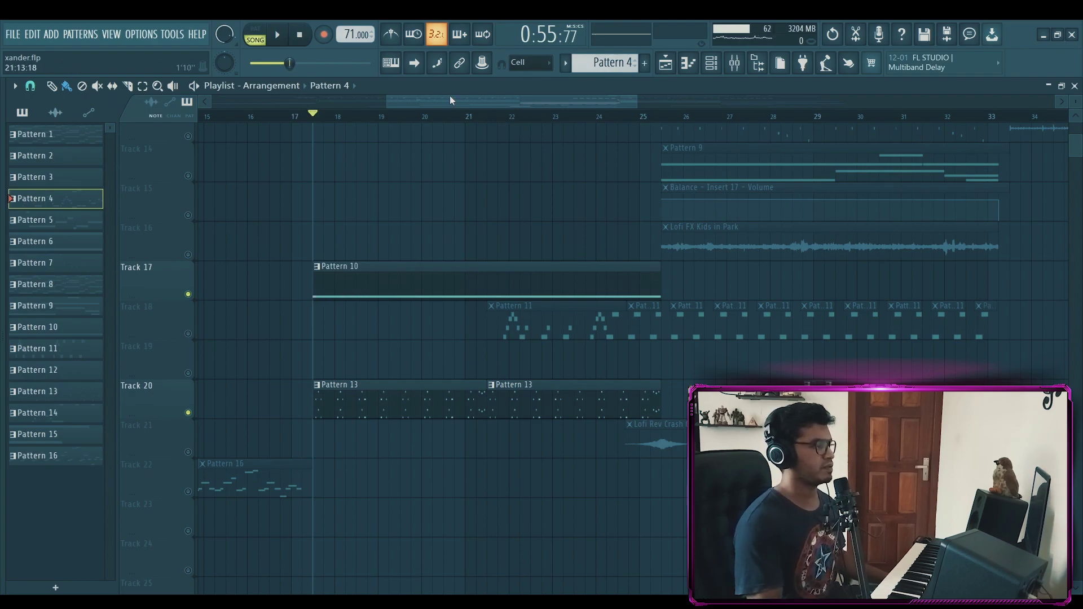
scroll(450, 101, up, 2)
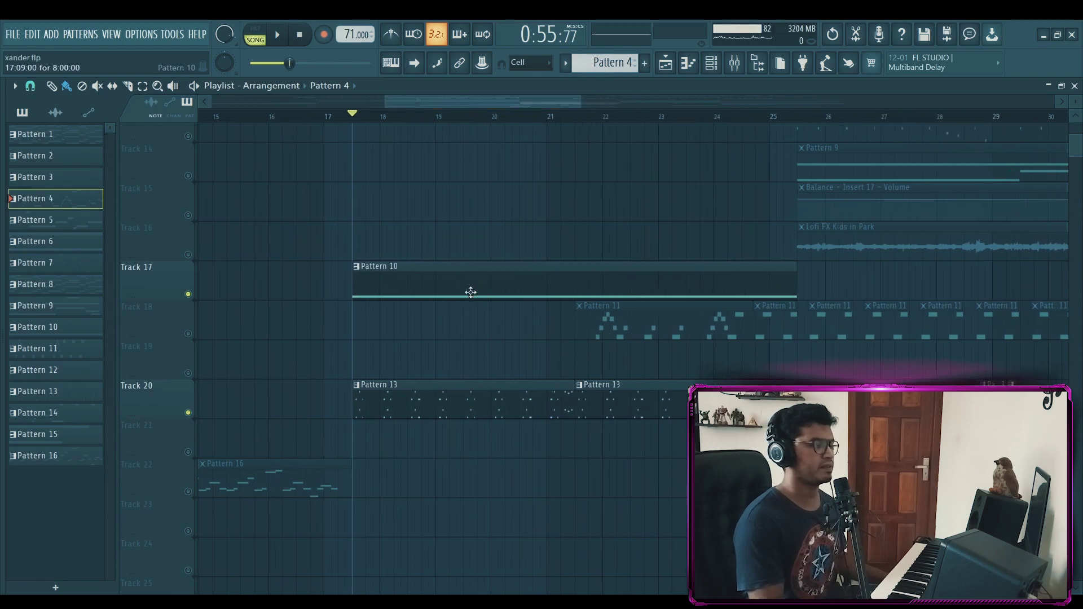
click(710, 64)
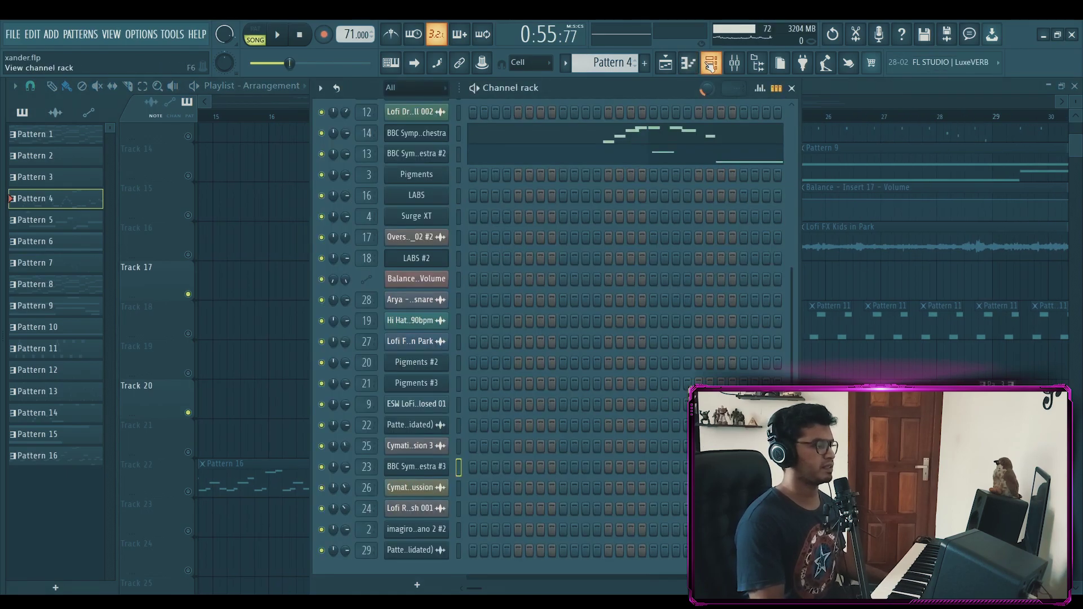
click(710, 64)
scroll(527, 178, down, 1)
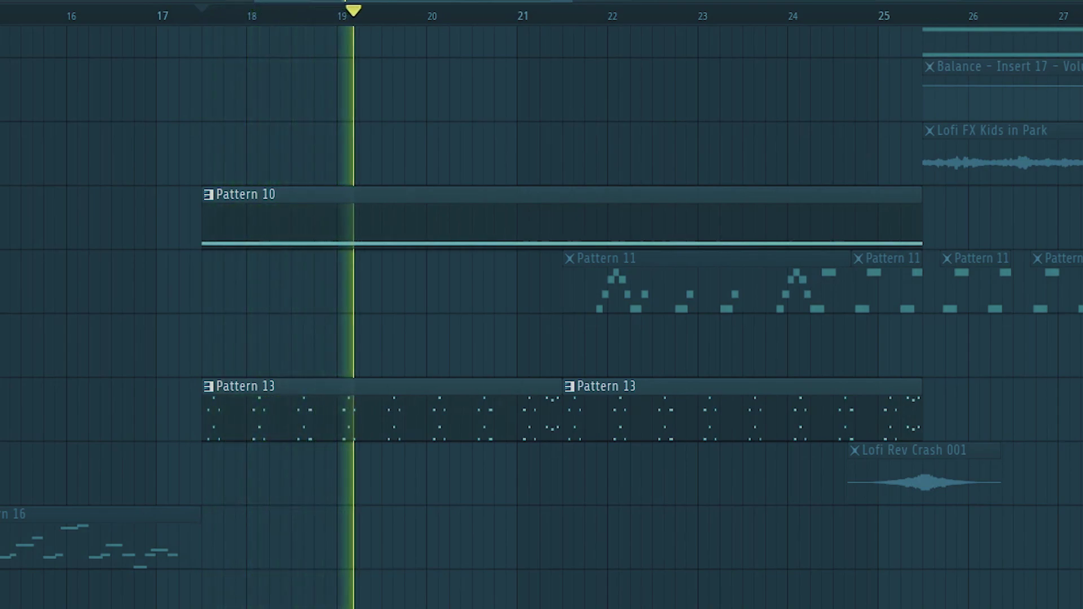
key(space)
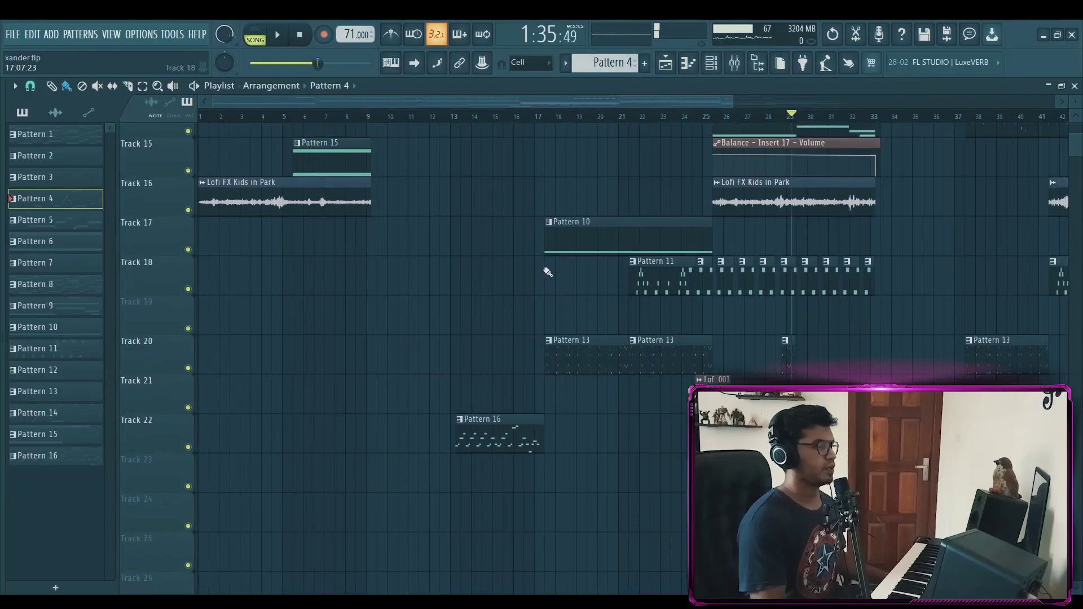
Set the playhead just before bar 13 and solo Track 22 with its Pattern 16 clips
scroll(435, 54, up, 6)
scroll(567, 268, down, 2)
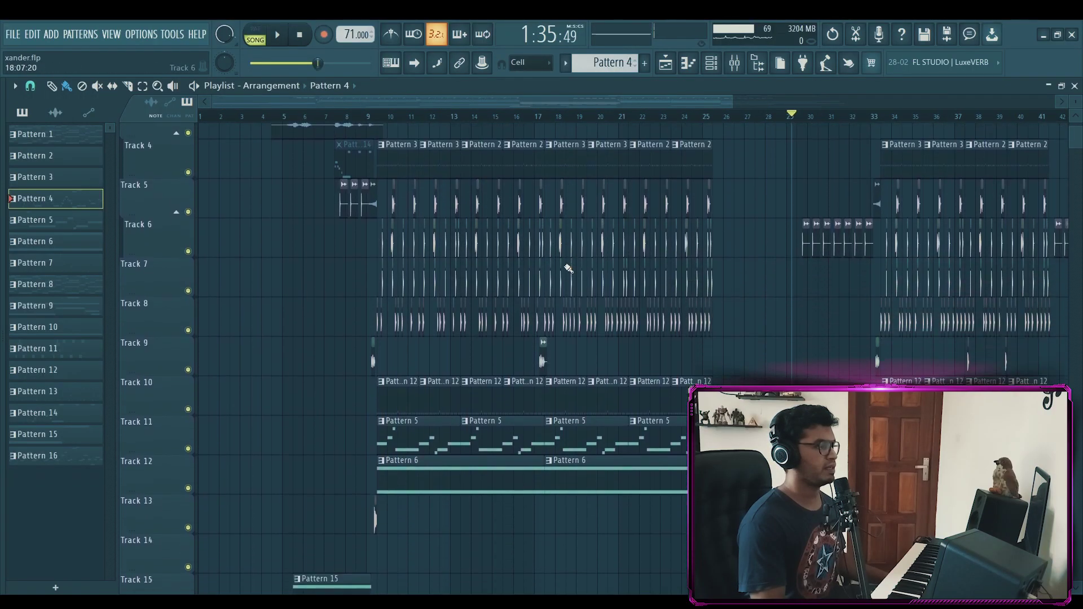
scroll(508, 198, up, 2)
click(450, 116)
scroll(542, 284, down, 2)
scroll(542, 284, down, 1)
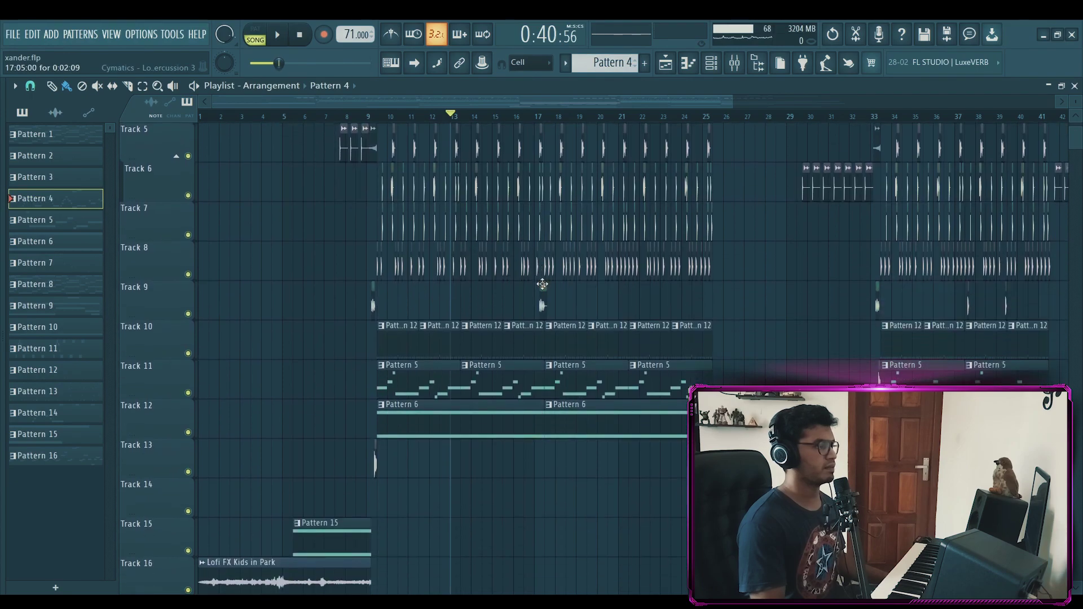
scroll(543, 284, down, 4)
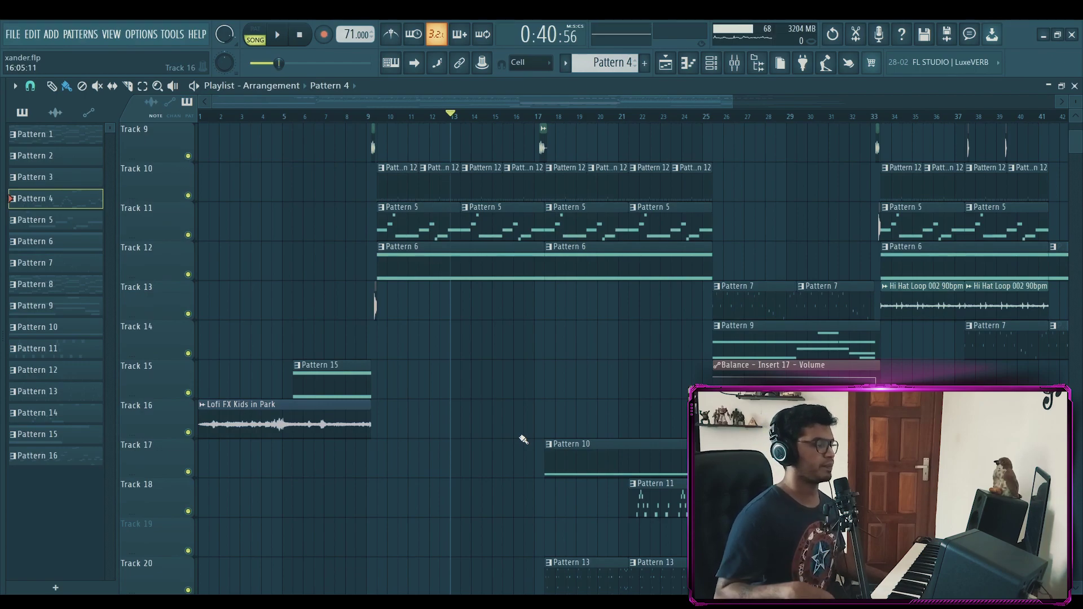
scroll(522, 439, down, 8)
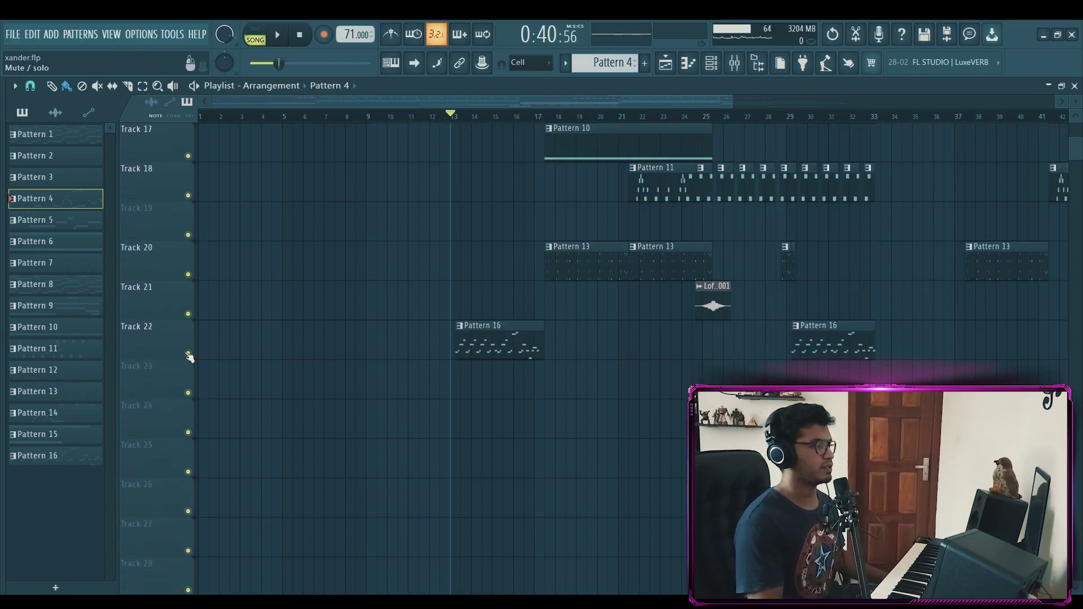
scroll(278, 322, up, 16)
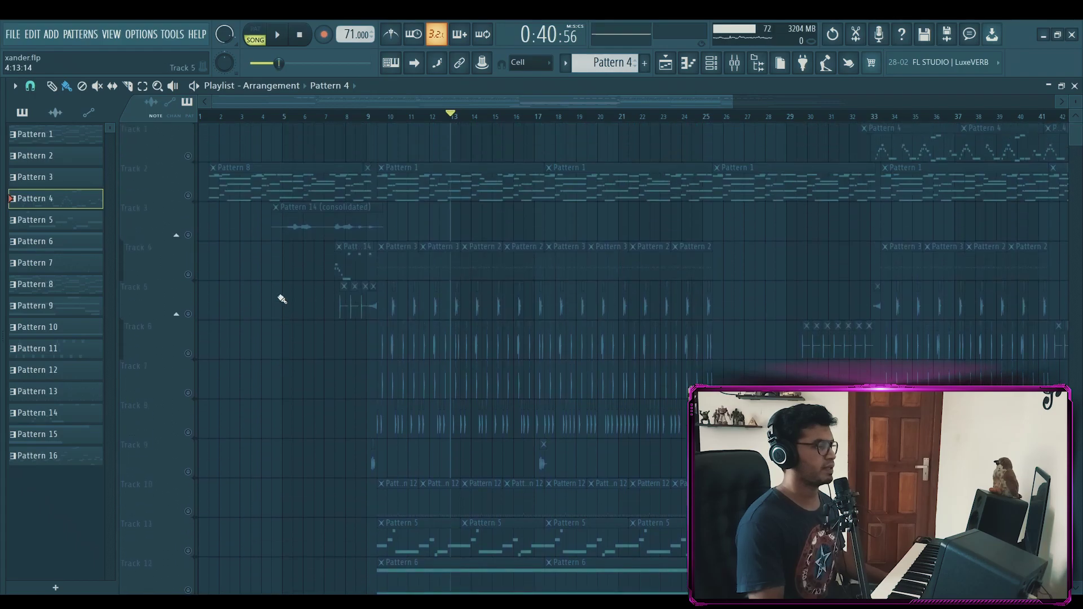
Play the first Pattern 16 clip on Track 22
key(space)
scroll(551, 343, down, 13)
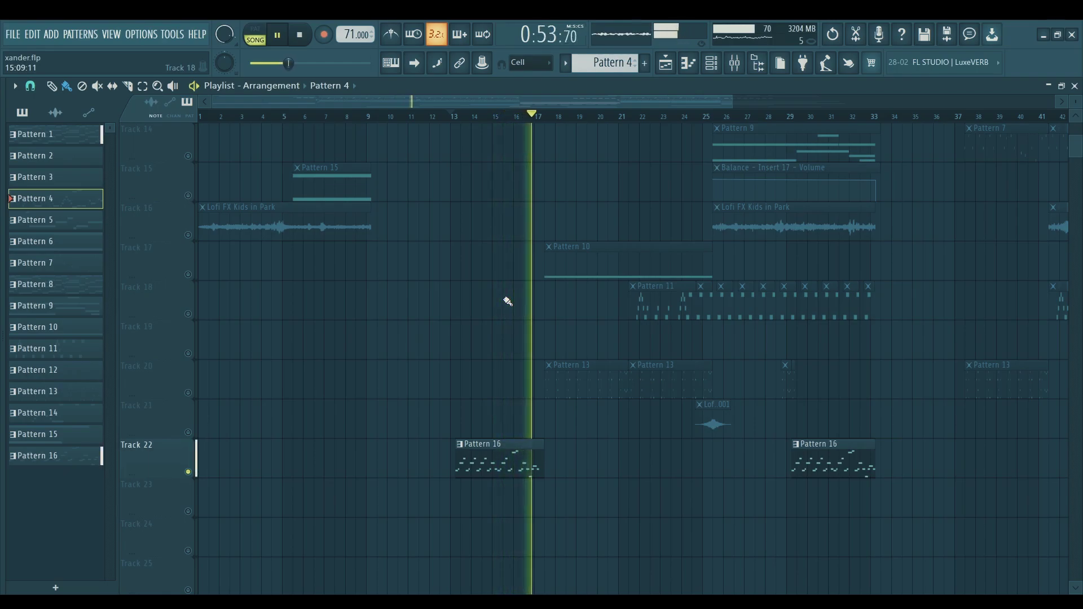
key(space)
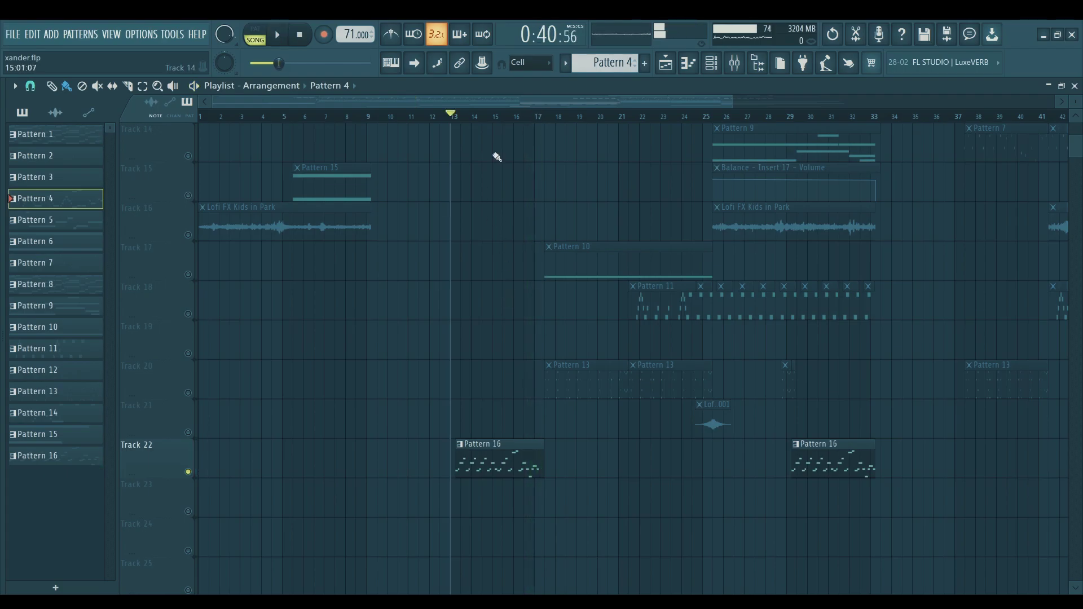
Turn all tracks back on, solo Track 14 and play its Pattern 7 clips from bar 37
scroll(508, 117, right, 4)
scroll(508, 117, right, 6)
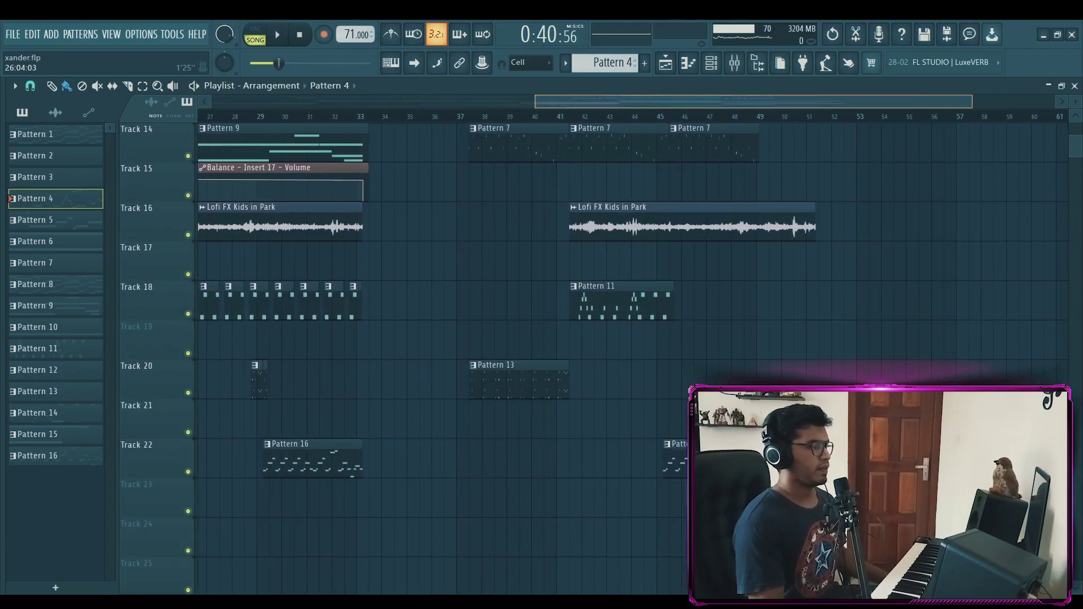
scroll(815, 315, up, 2)
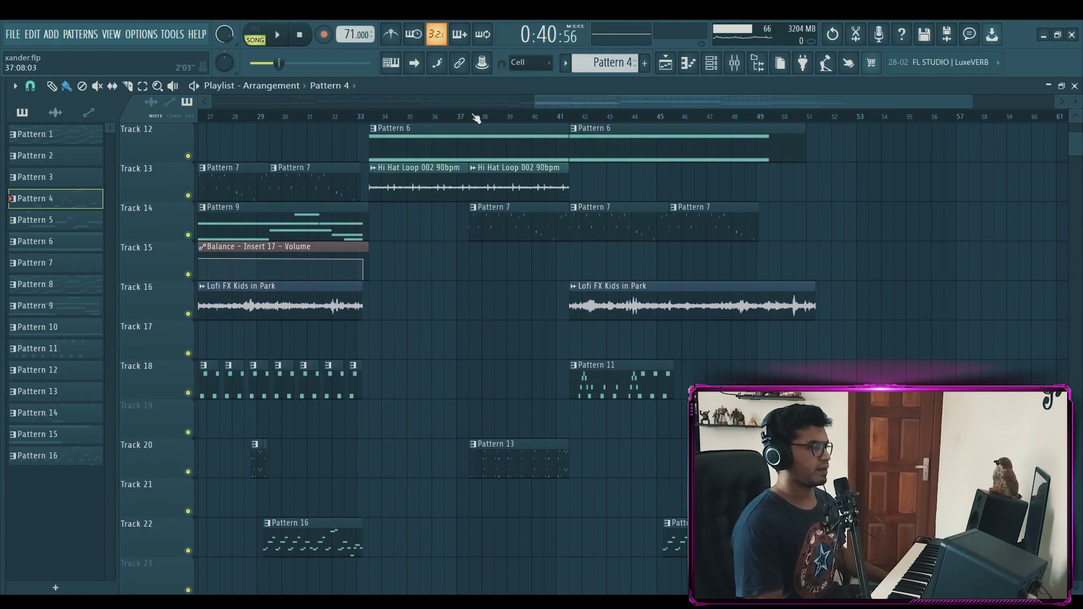
scroll(498, 123, up, 4)
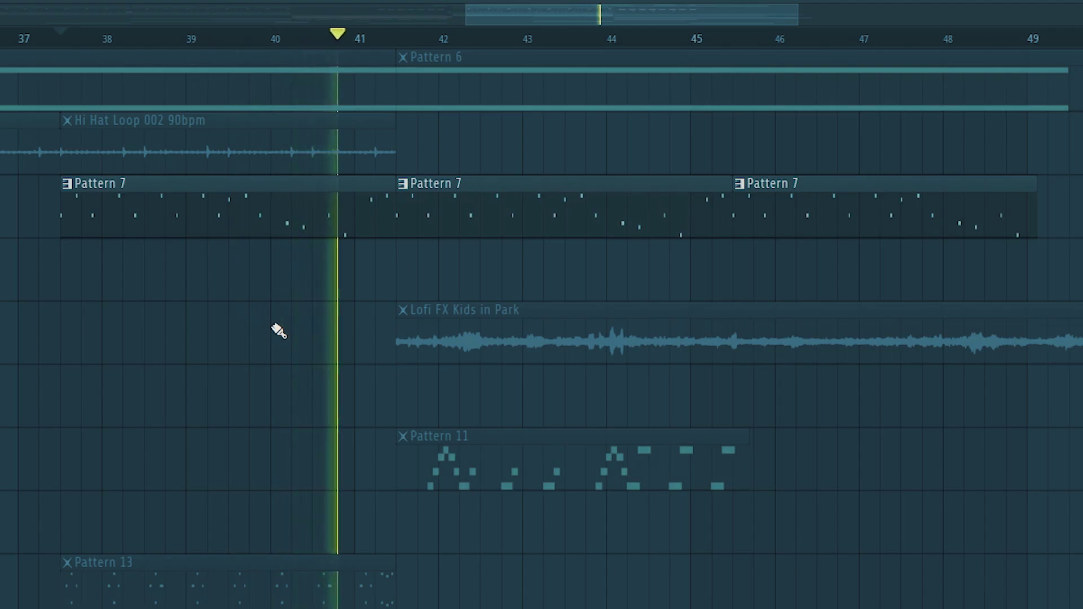
key(space)
scroll(203, 425, up, 6)
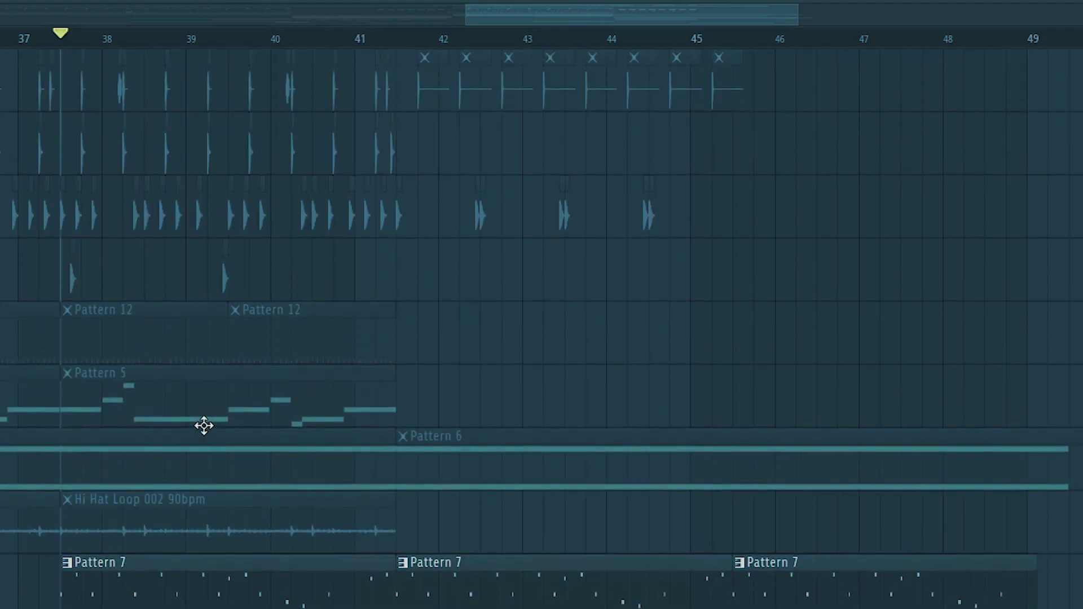
scroll(204, 425, down, 2)
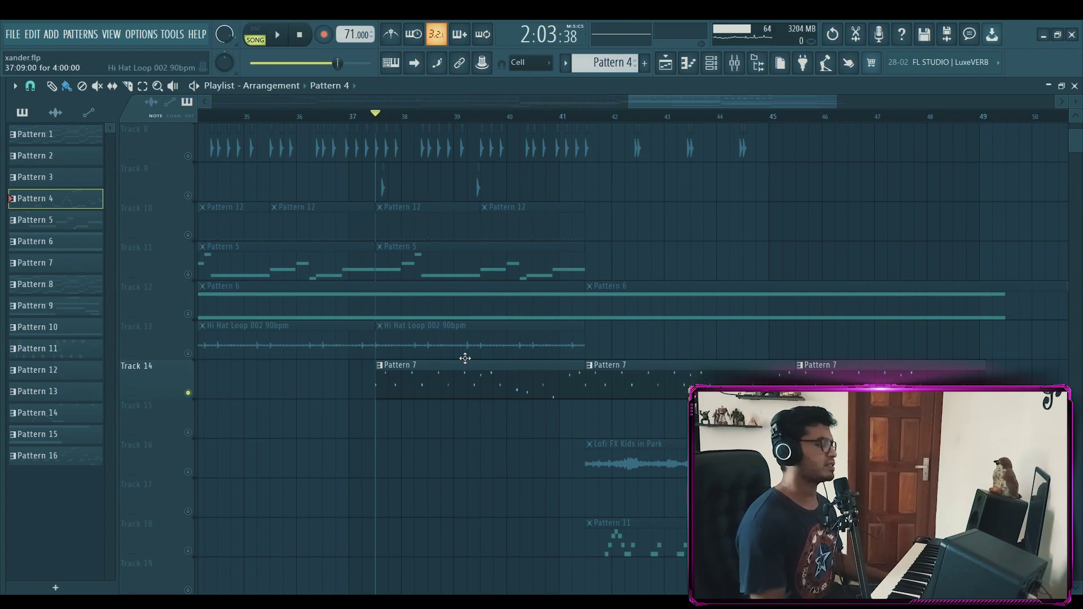
Open the guitar's LABS instrument from Pattern 7 and show the guitar's effects in the mixer
click(712, 64)
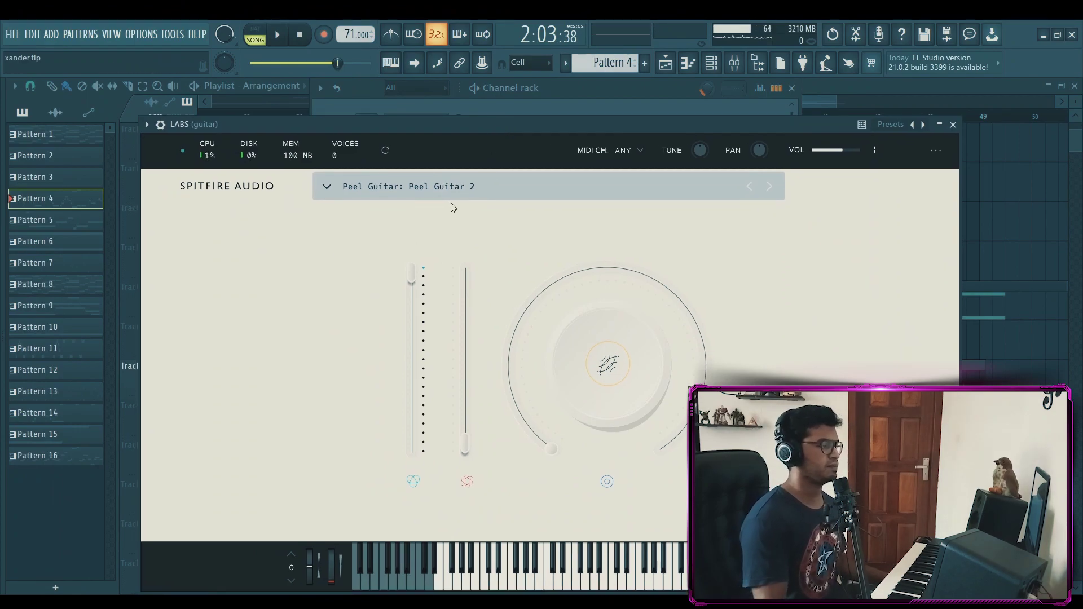
click(734, 67)
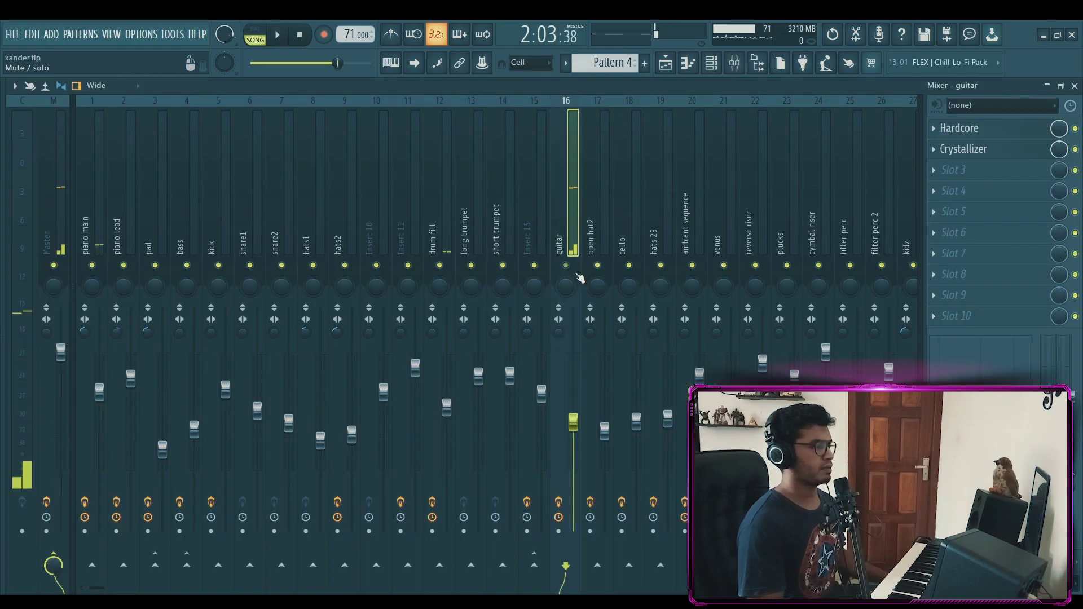
Play the guitar with Hardcore and Crystallizer bypassed, try its mixer volume at 90%, and undo the volume change
click(1075, 128)
key(space)
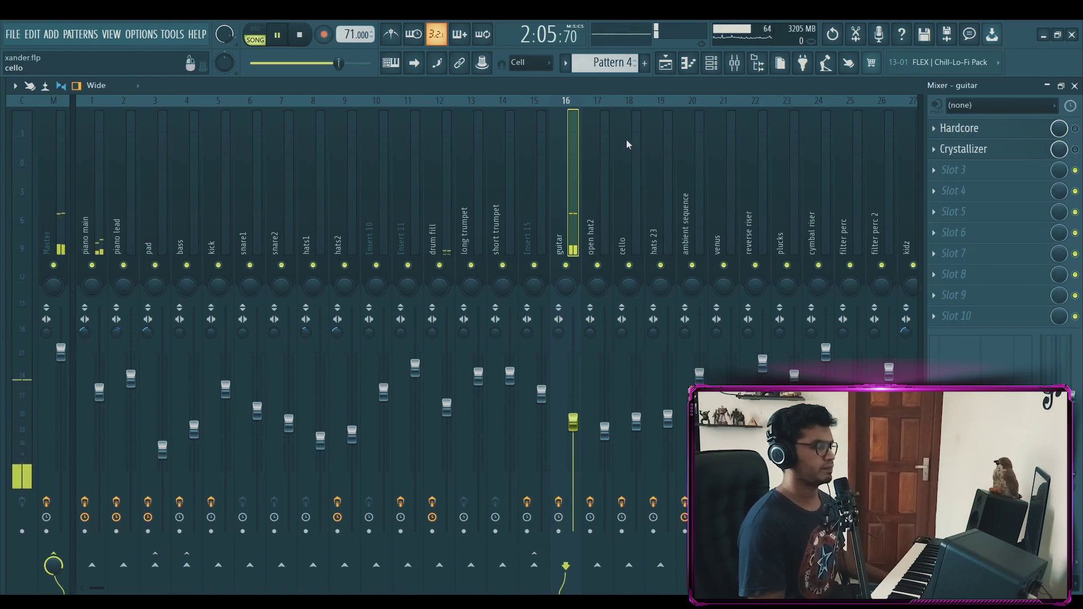
drag(574, 387, 573, 371)
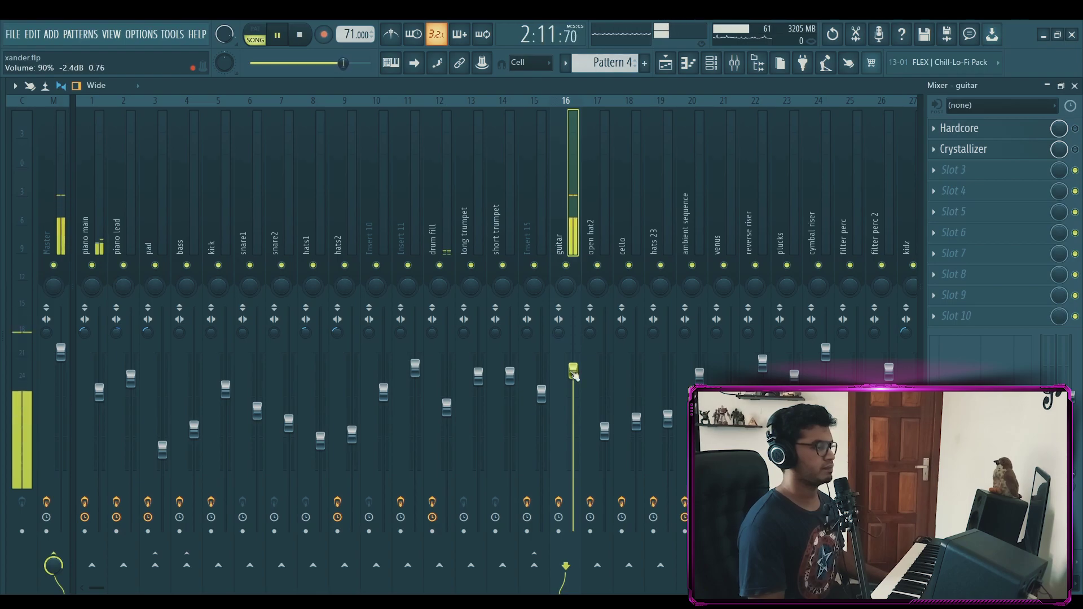
key(ctrl+z)
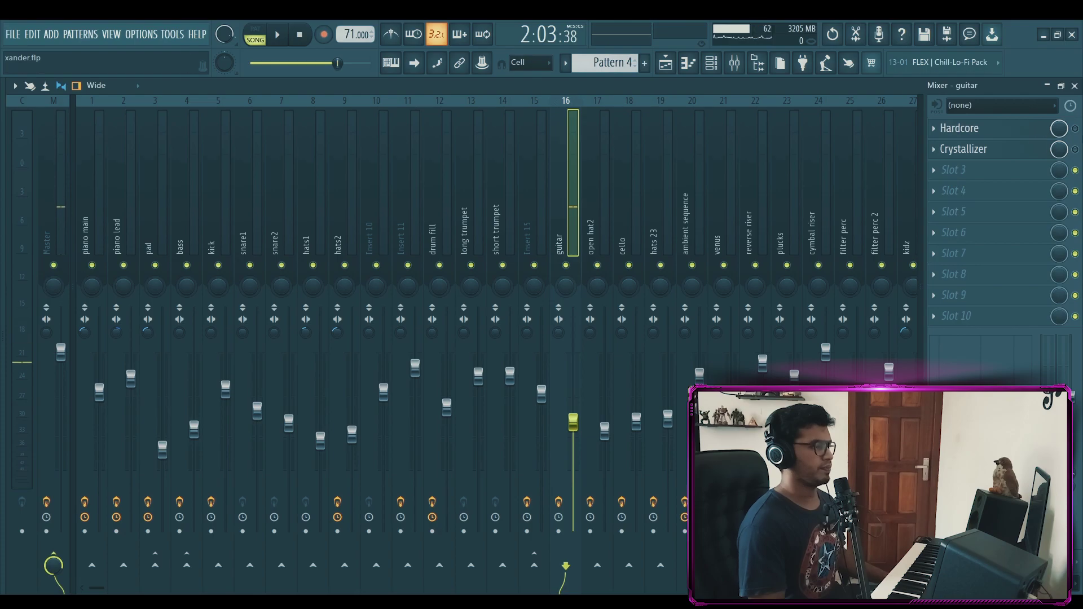
Inspect the guitar's Hardcore effect with its Compressor and Reverb pedals, and compare playback with Hardcore on and off while Crystallizer stays bypassed
click(981, 129)
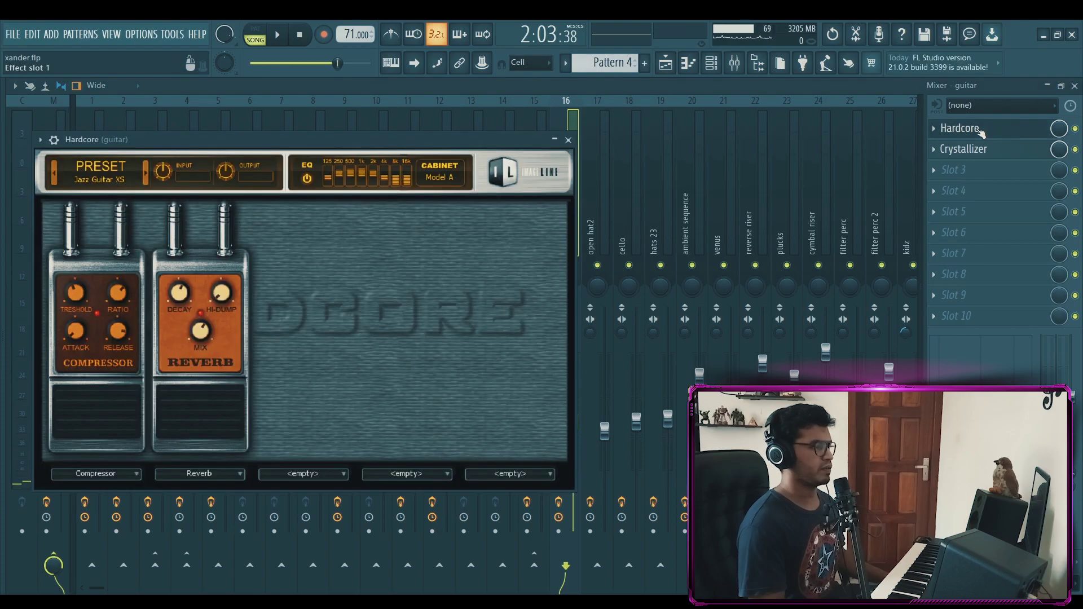
drag(300, 144, 340, 128)
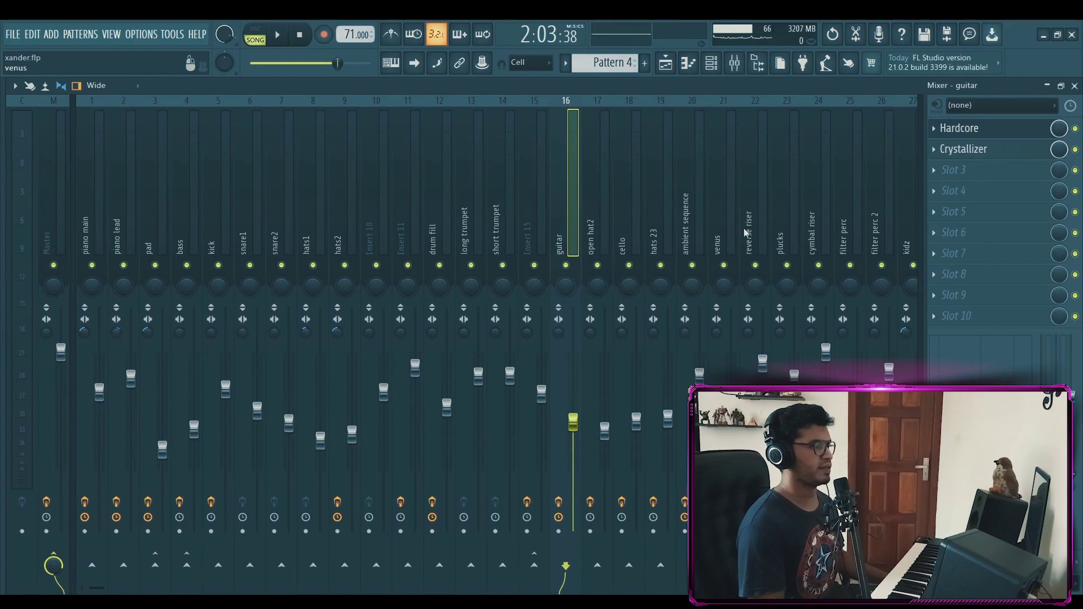
key(space)
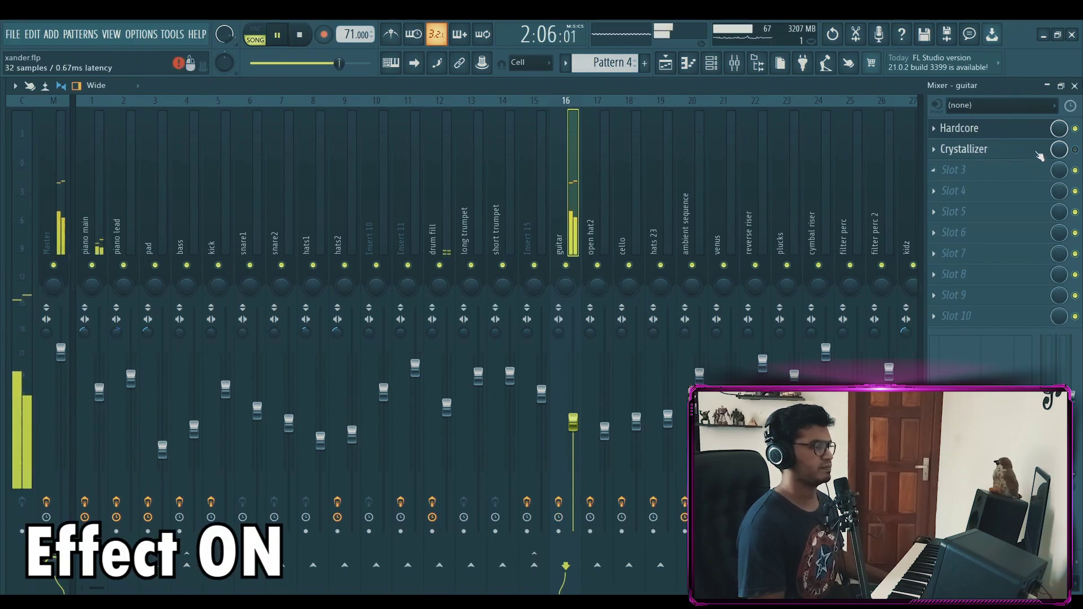
click(1075, 128)
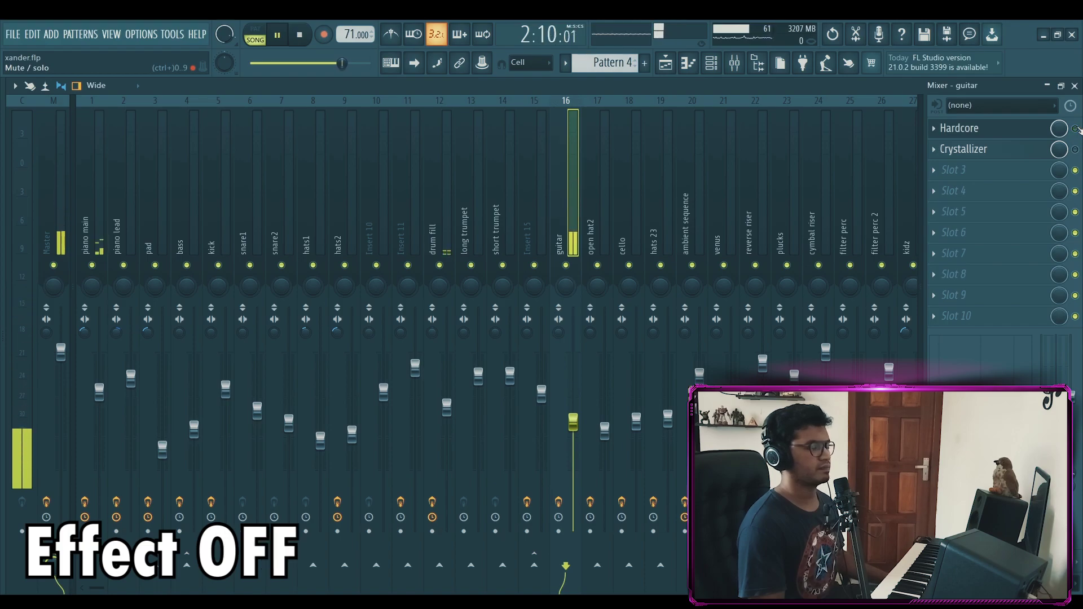
click(1076, 128)
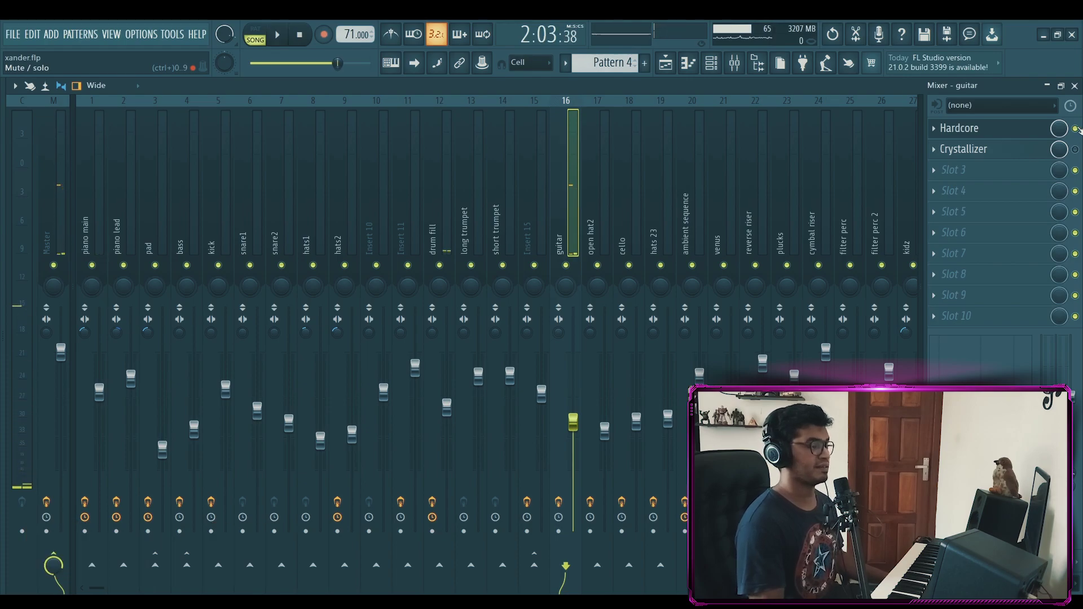
Inspect the guitar's Crystallizer settings, close the effect and play the guitar with both Hardcore and Crystallizer enabled
click(965, 152)
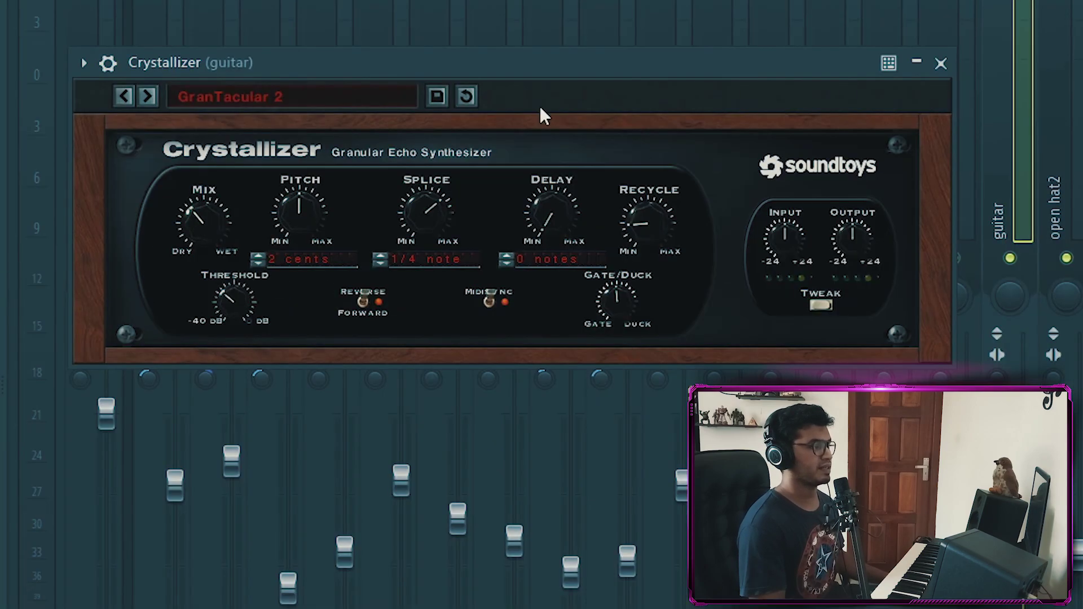
click(940, 63)
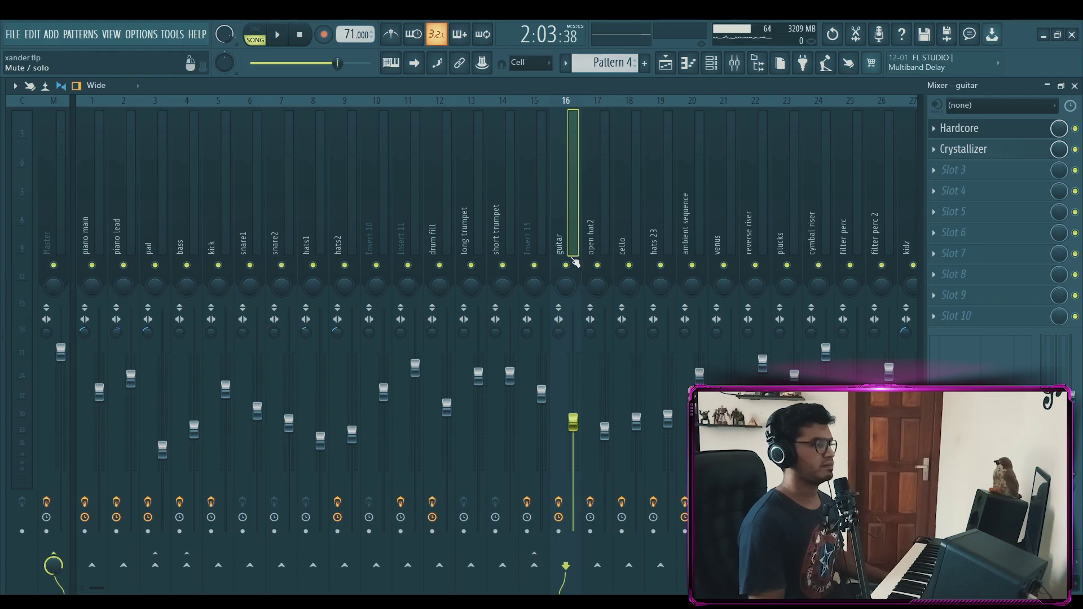
key(space)
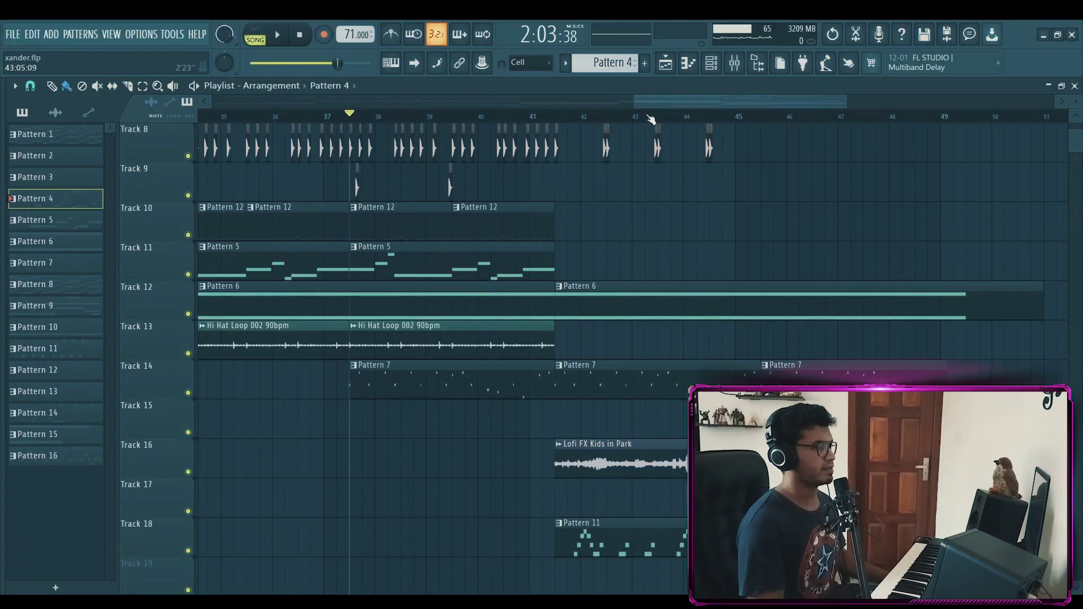
Solo Track 16 in the playlist and play its Lofi FX Kids in Park clip from bar 25
scroll(651, 119, down, 5)
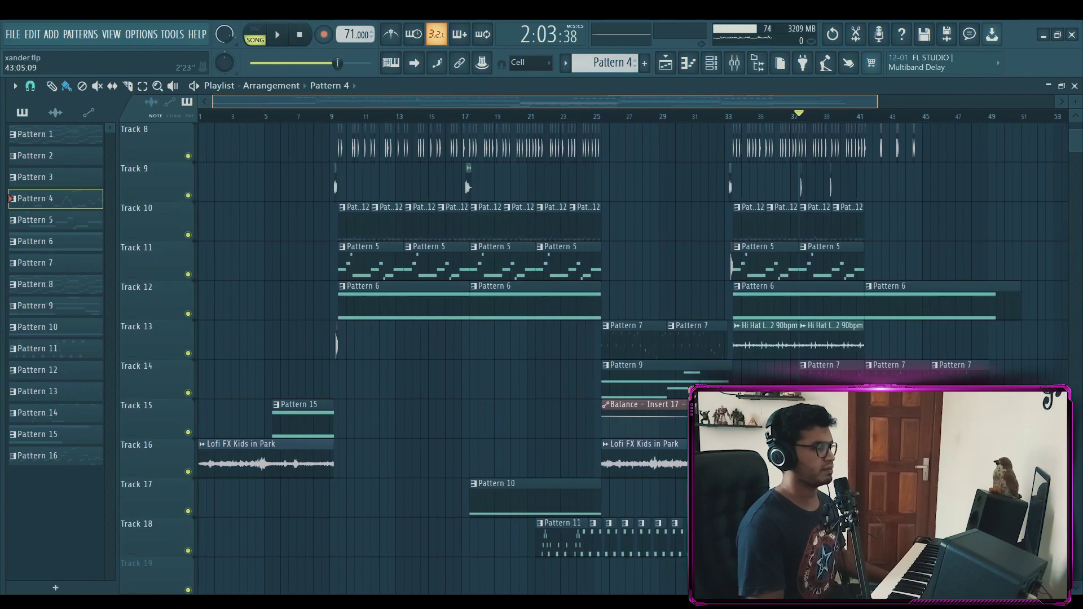
scroll(733, 274, down, 2)
scroll(734, 275, up, 6)
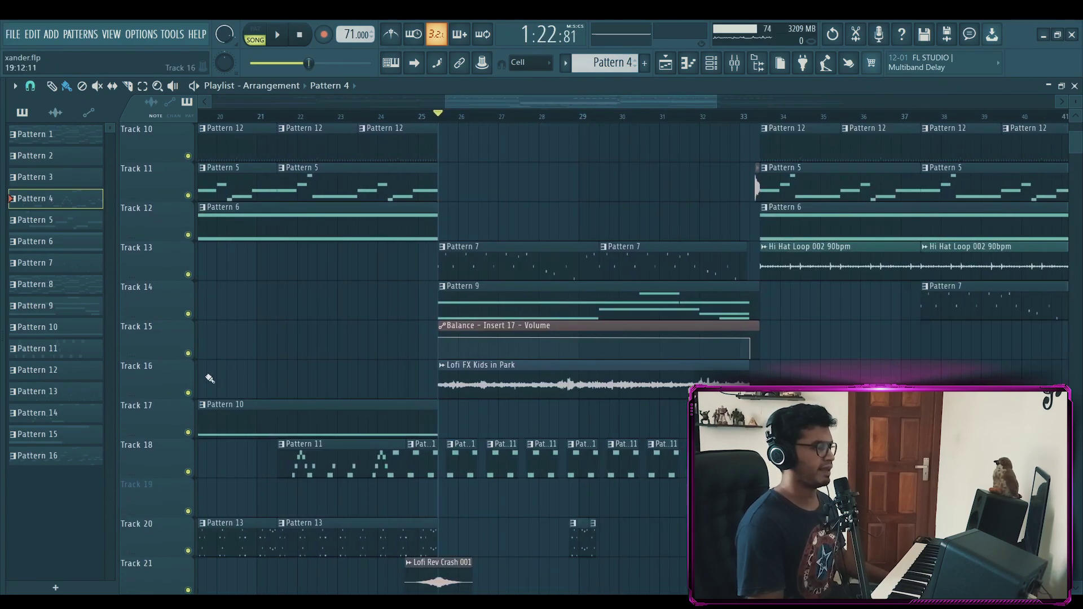
key(space)
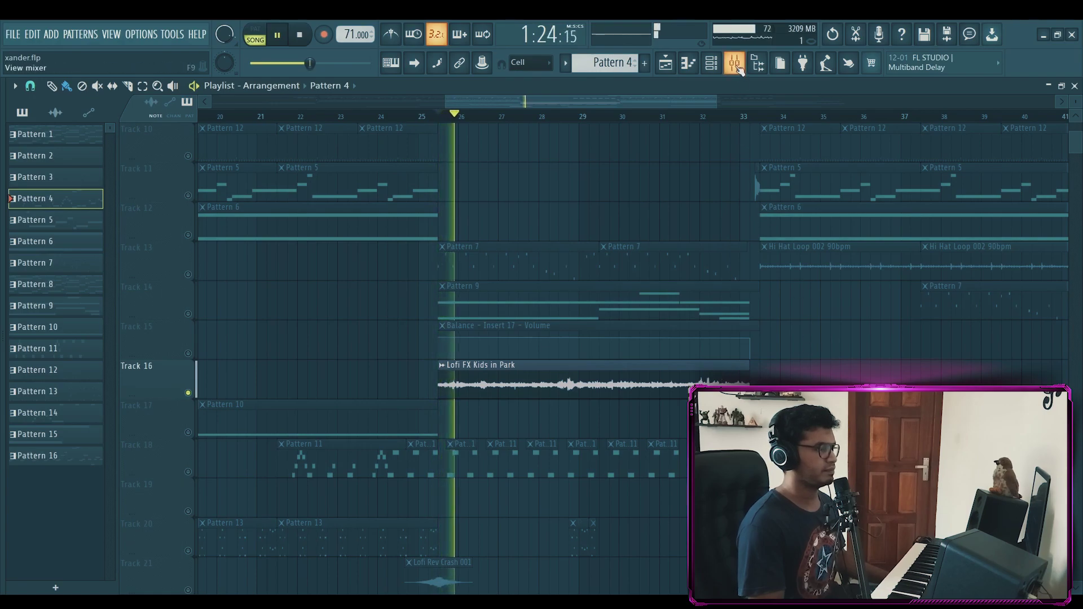
Set the kidz mixer track's volume to about 83% during playback and stop the song
key(F9)
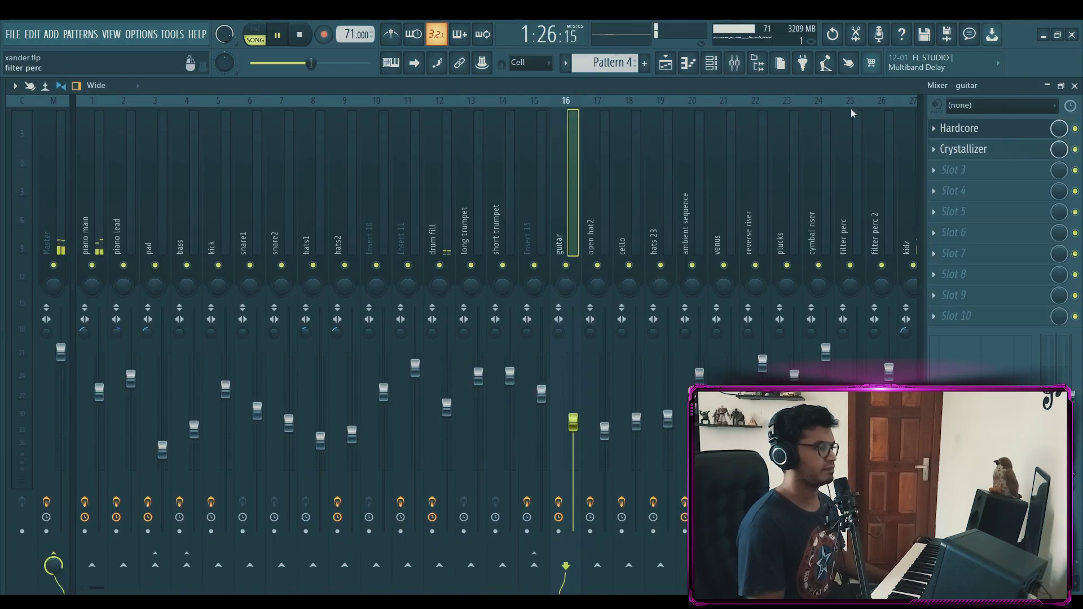
scroll(828, 114, down, 13)
drag(846, 399, 846, 383)
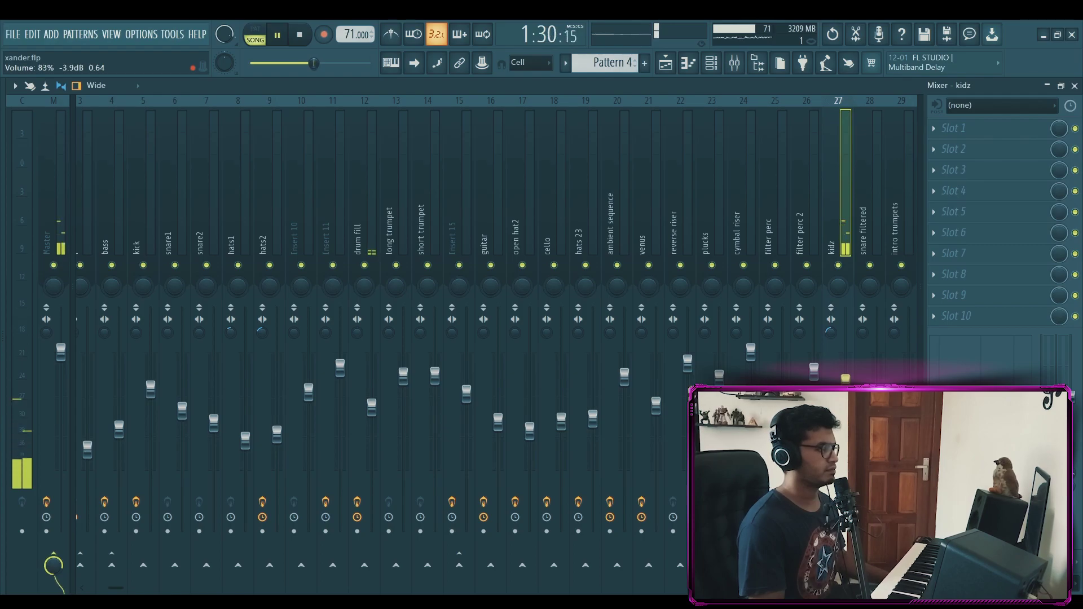
key(space)
Return to the playlist, turn all tracks back on and play the song from the start
click(666, 63)
scroll(440, 315, down, 2)
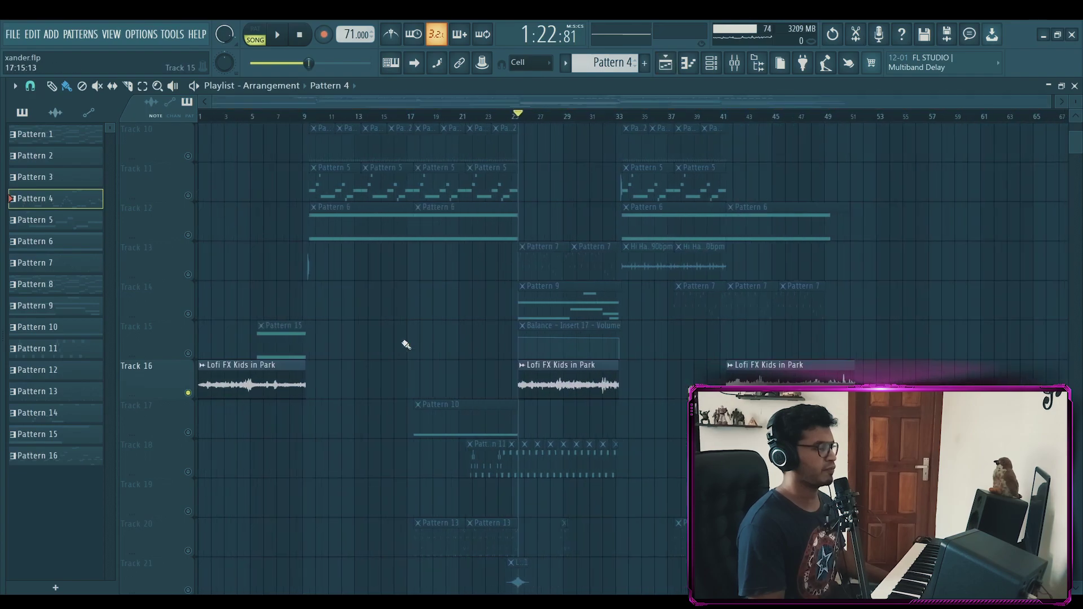
right_click(189, 354)
right_click(189, 354)
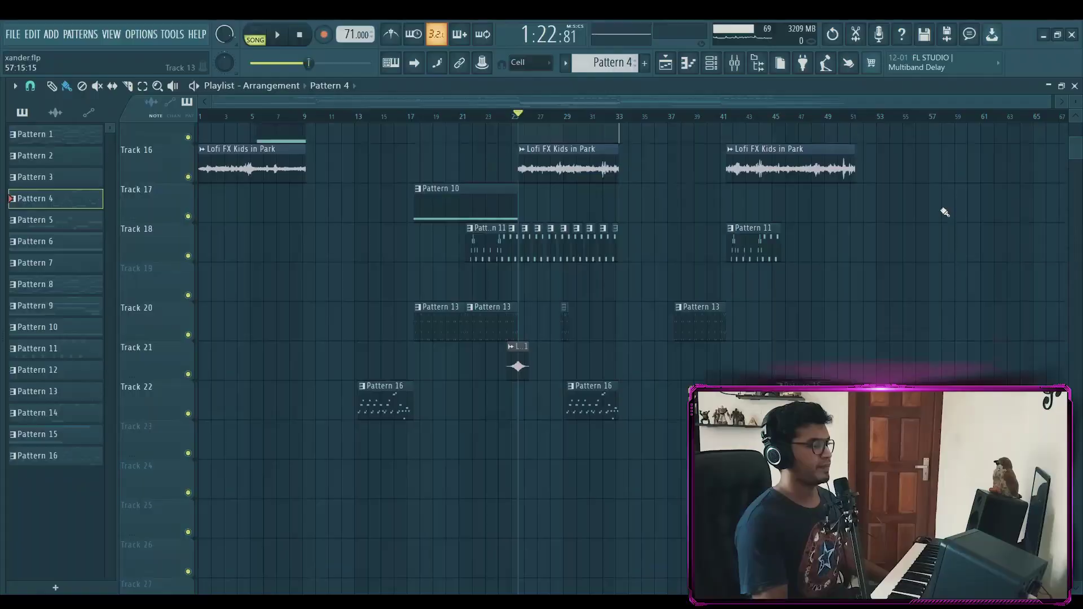
scroll(945, 212, up, 10)
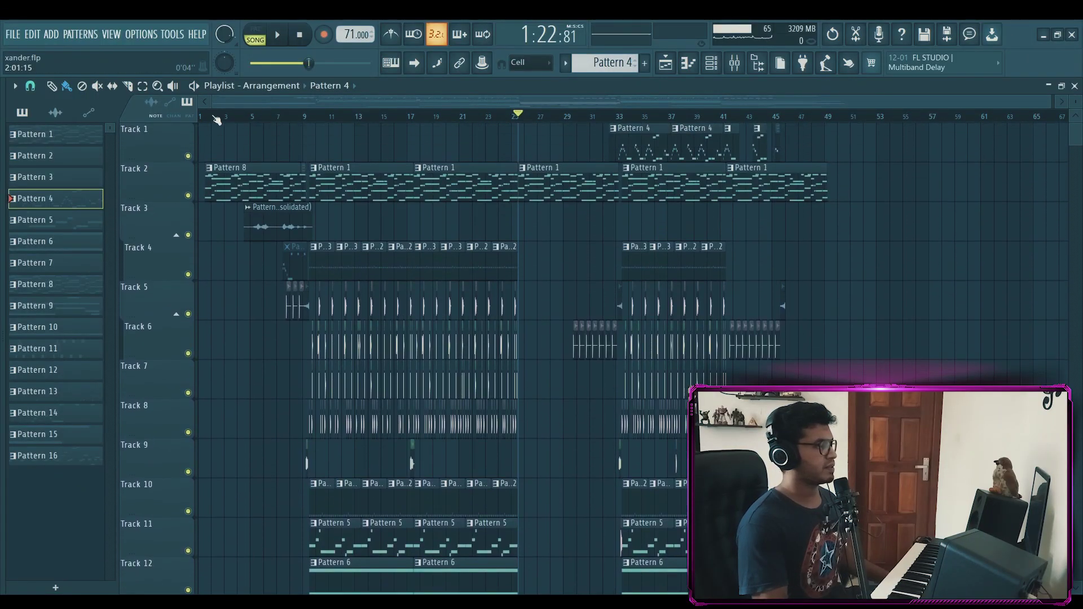
key(space)
Review the full playlist arrangement from Track 1 down to Track 22
scroll(1009, 226, down, 3)
scroll(1009, 237, down, 4)
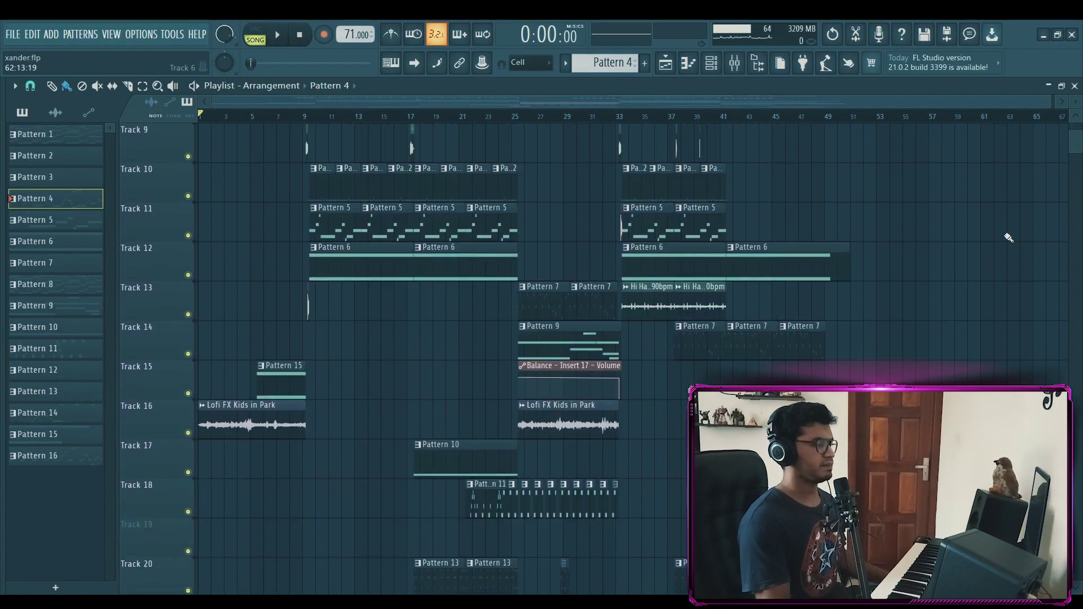
scroll(1009, 237, down, 3)
scroll(1009, 237, up, 11)
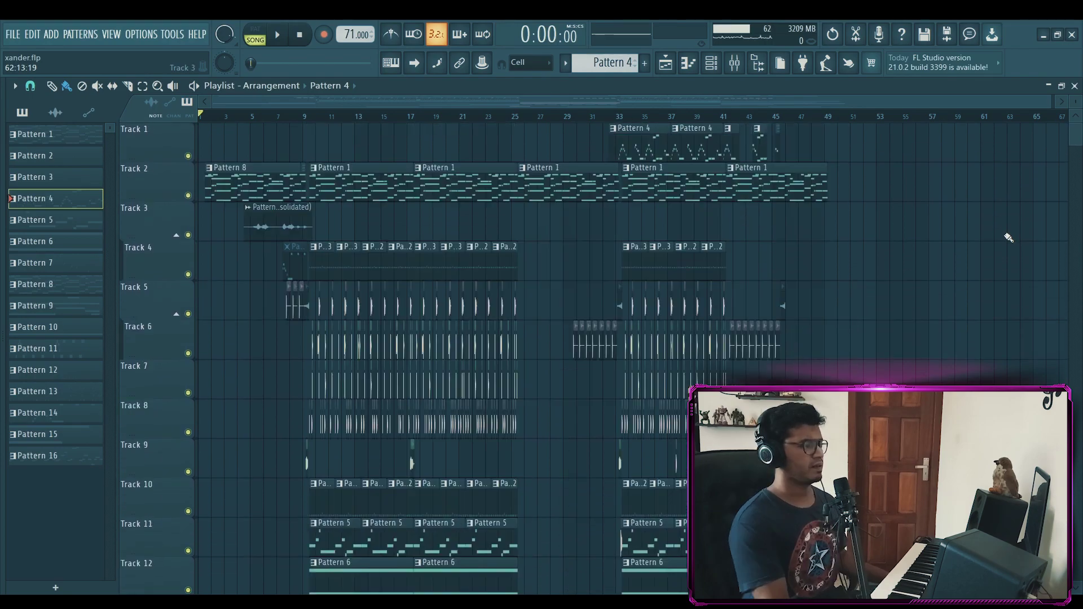
scroll(1009, 238, down, 2)
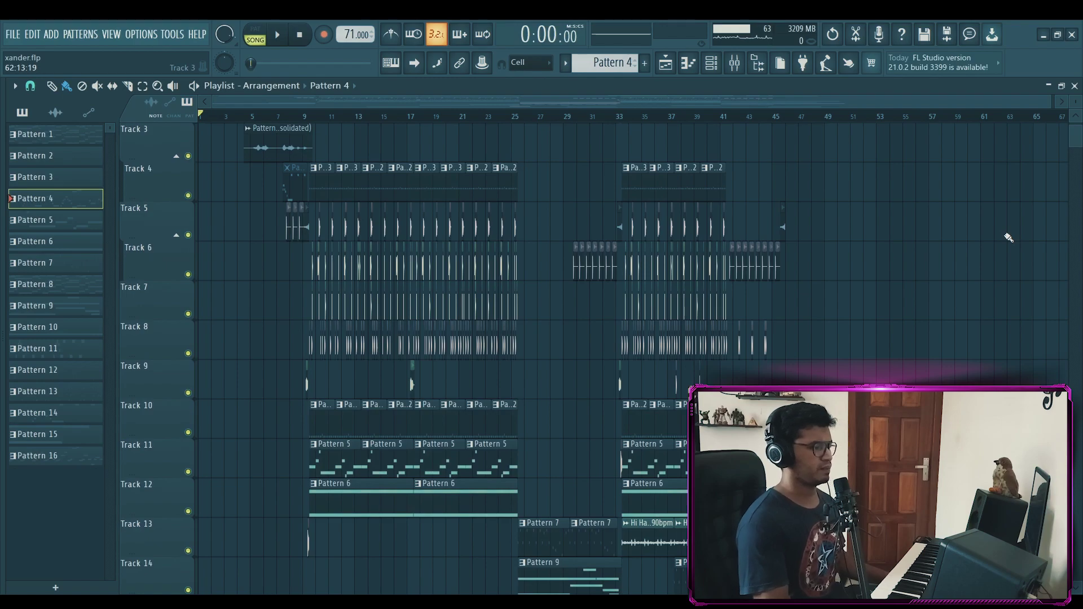
scroll(1009, 238, down, 6)
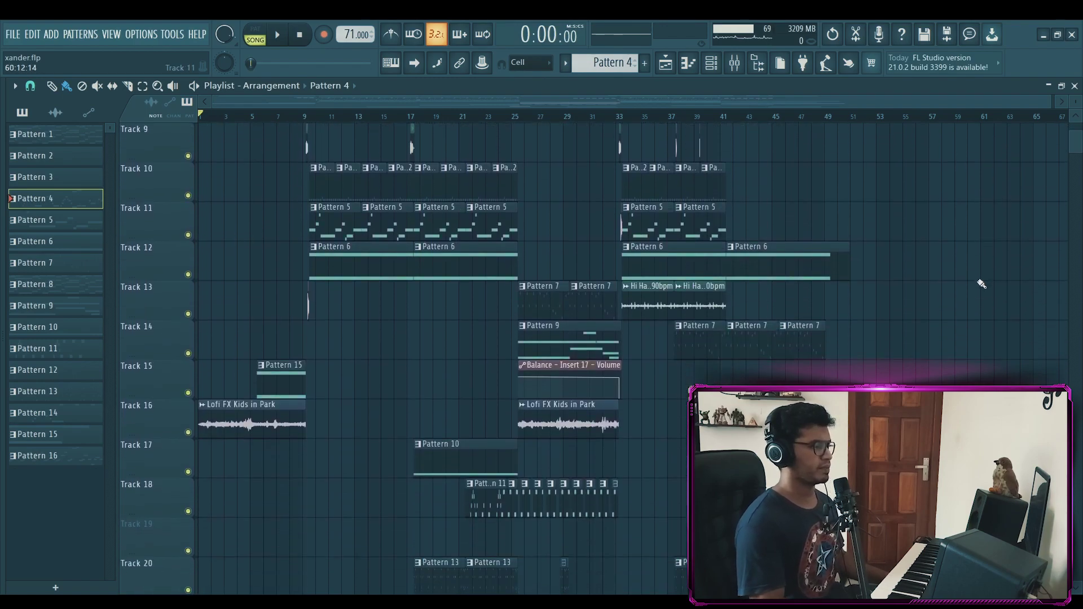
scroll(982, 284, down, 4)
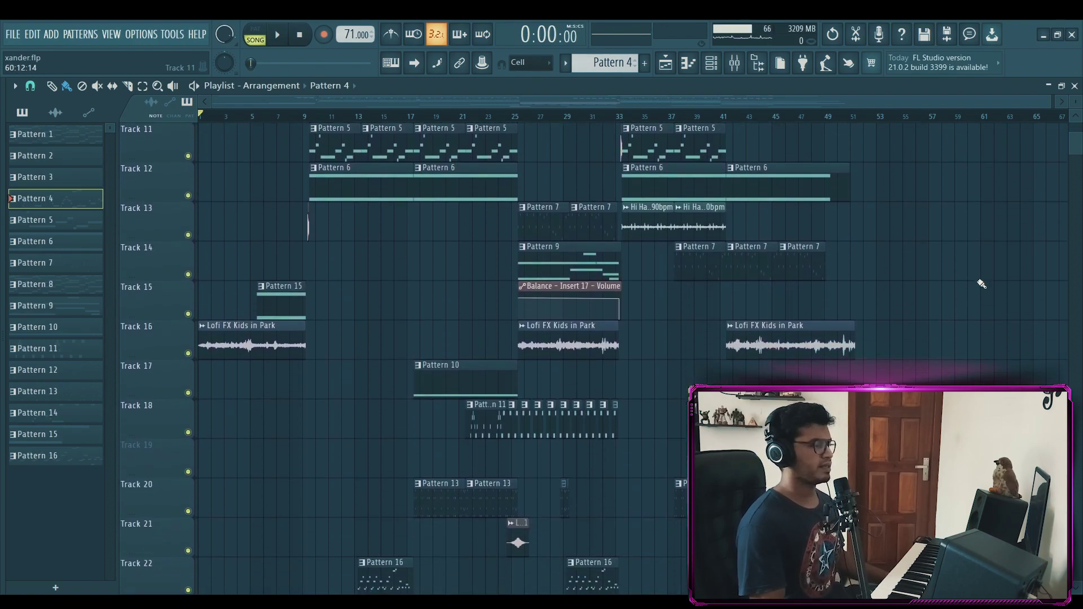